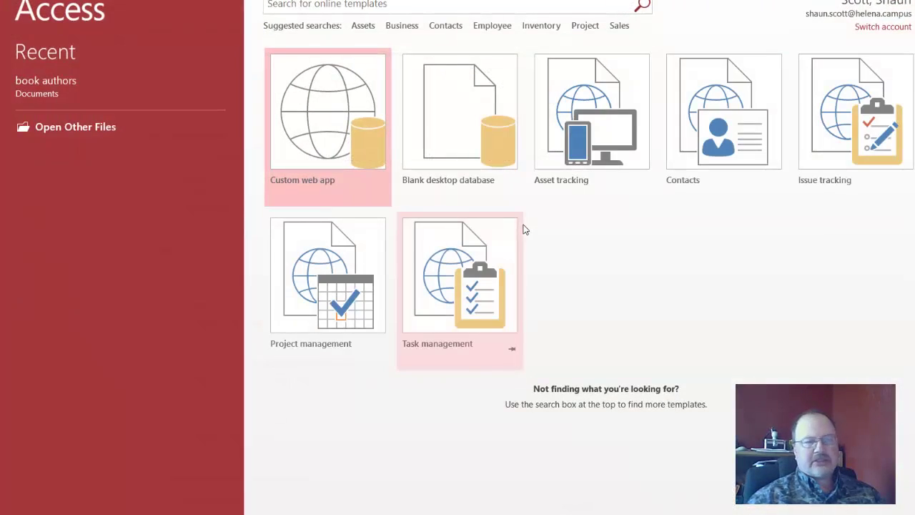
# Step: Start a blank desktop database and name its file My Books
pyautogui.click(451, 114)
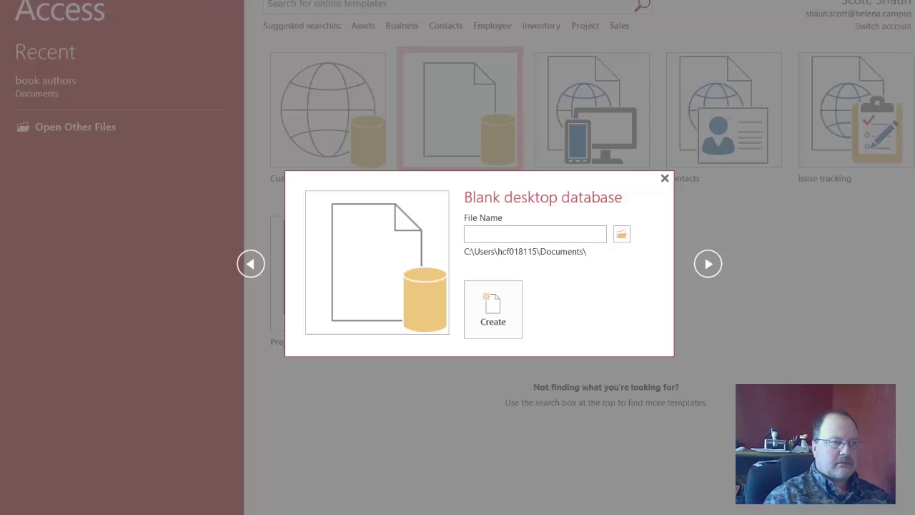
pyautogui.write('My Books')
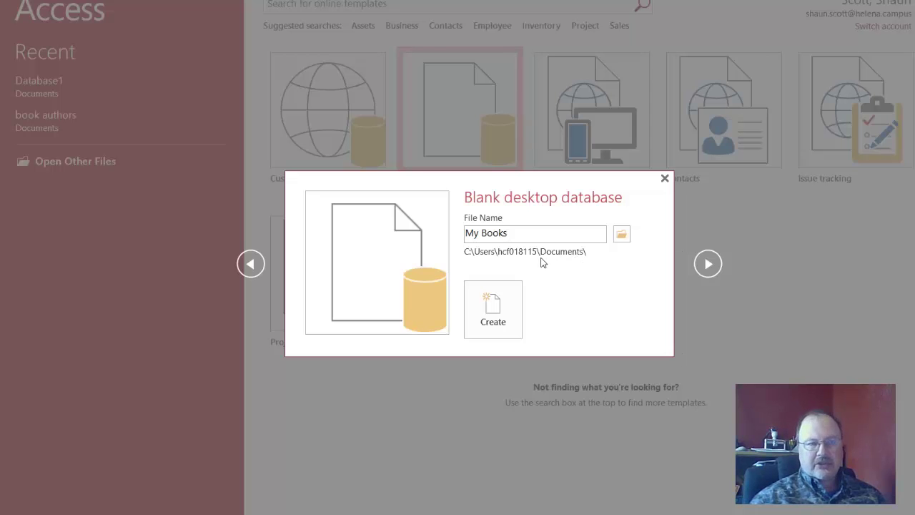
# Step: Create the My Books database and dismiss the Save As prompt, keeping Table1 in Datasheet View
pyautogui.click(510, 303)
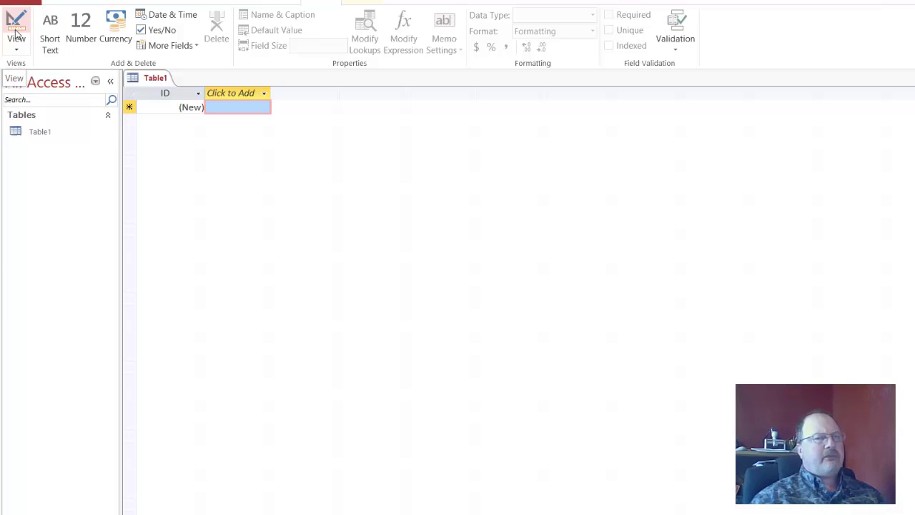
pyautogui.click(16, 32)
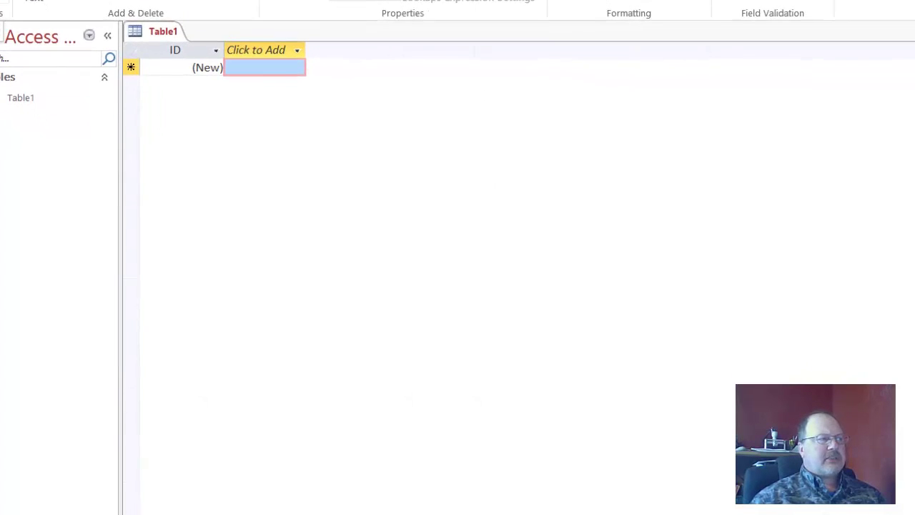
pyautogui.click(644, 183)
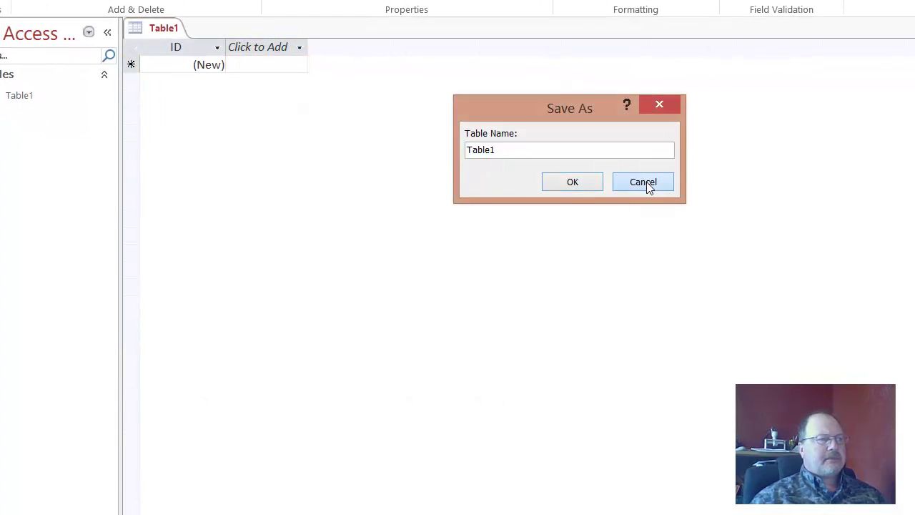
pyautogui.click(16, 3)
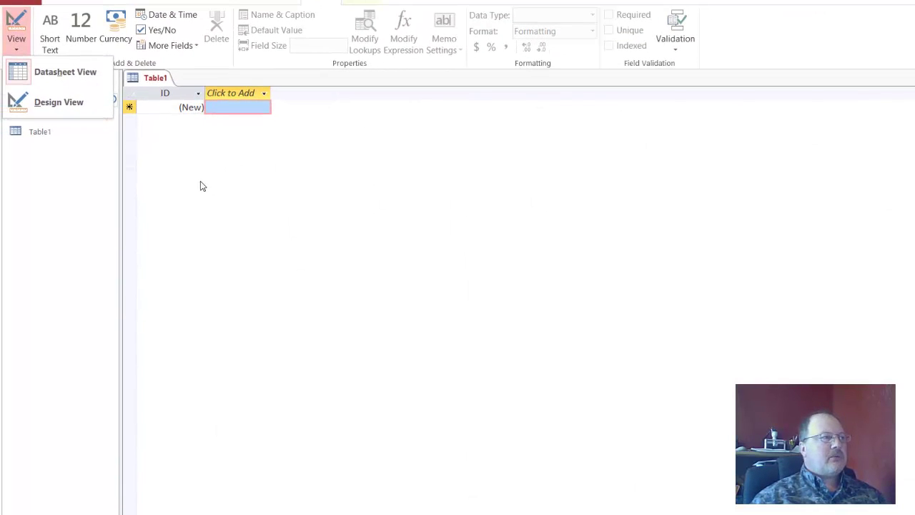
pyautogui.click(200, 182)
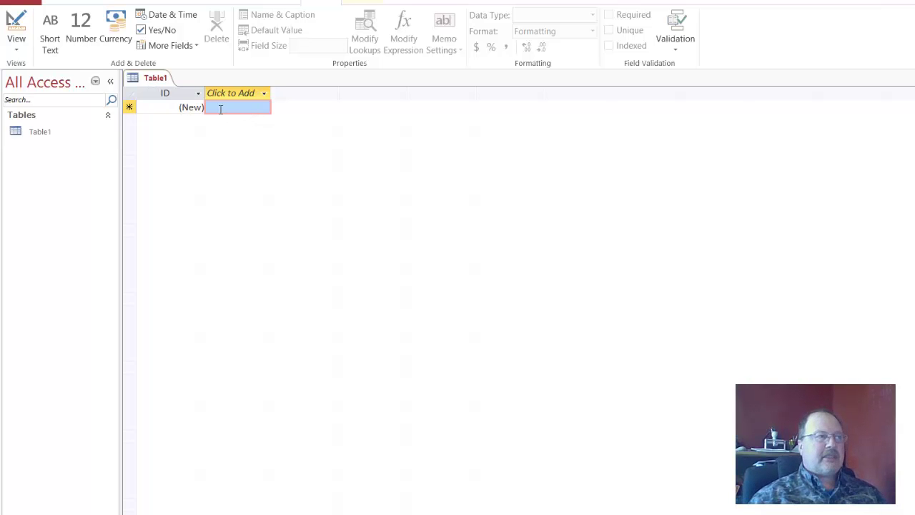
pyautogui.click(18, 50)
# Step: Switch Table1 to Design View and enter Books as its table name when prompted
pyautogui.click(43, 100)
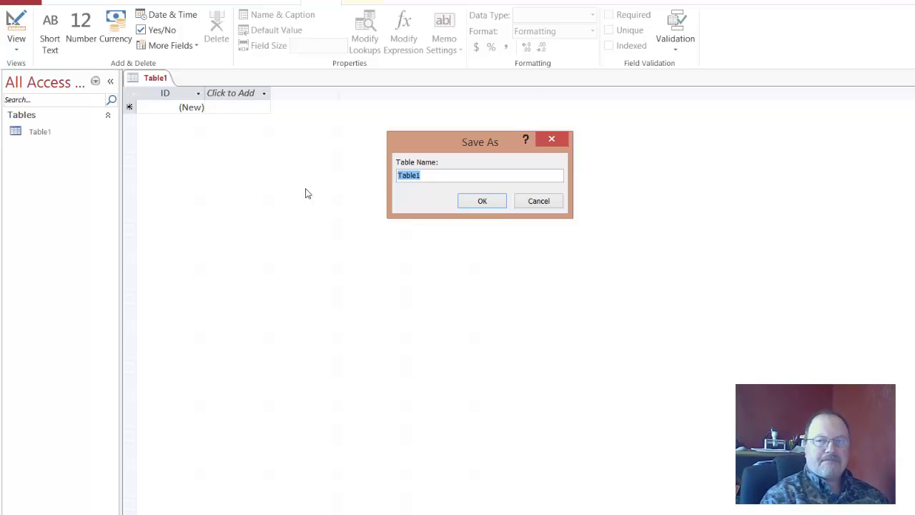
pyautogui.write('B')
pyautogui.press('BackSpace')
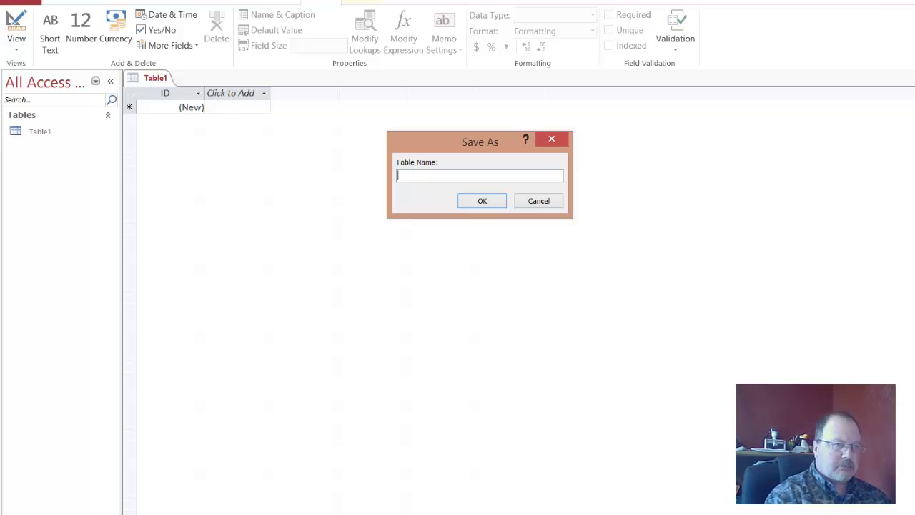
pyautogui.write('Books')
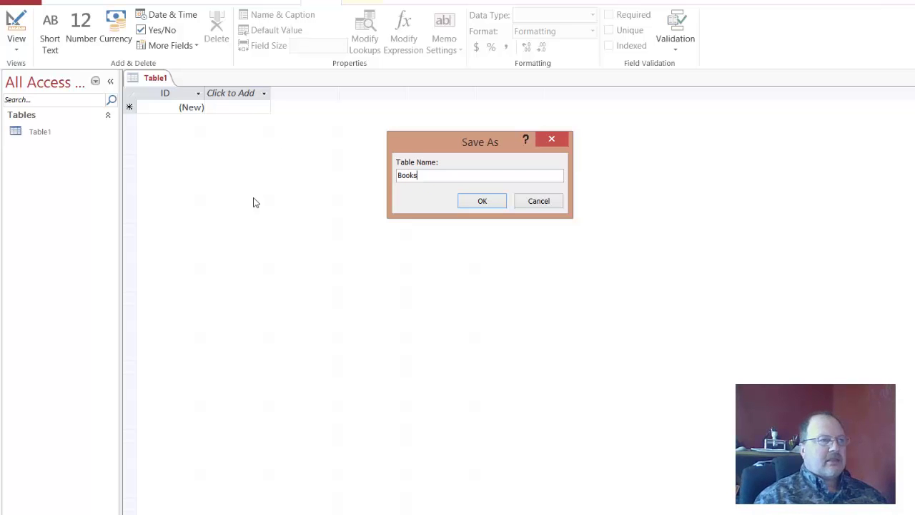
# Step: Save the table as Books, renaming its ID key field to book_id with Number type
pyautogui.click(493, 203)
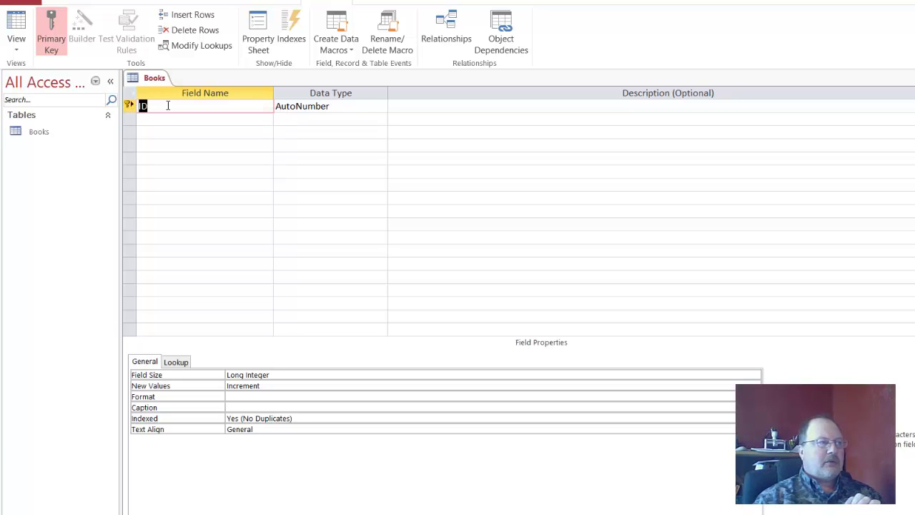
pyautogui.write('b')
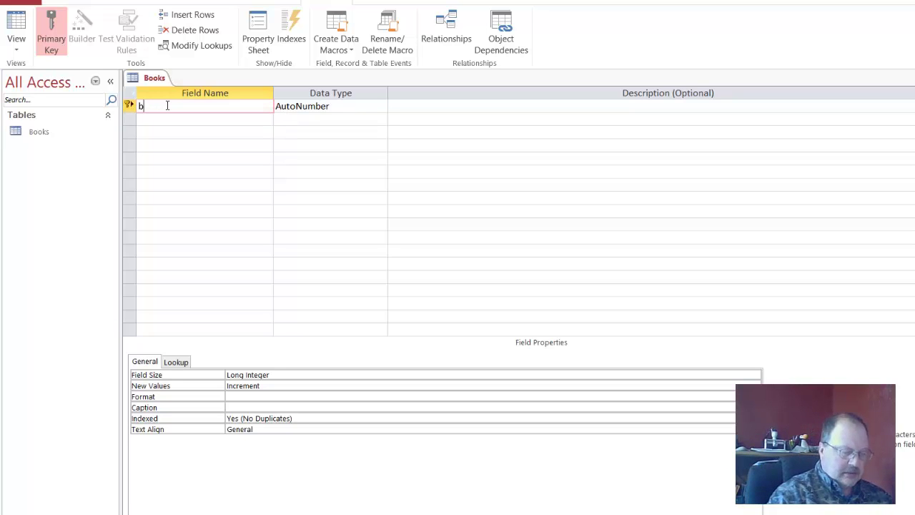
pyautogui.write('ook_id')
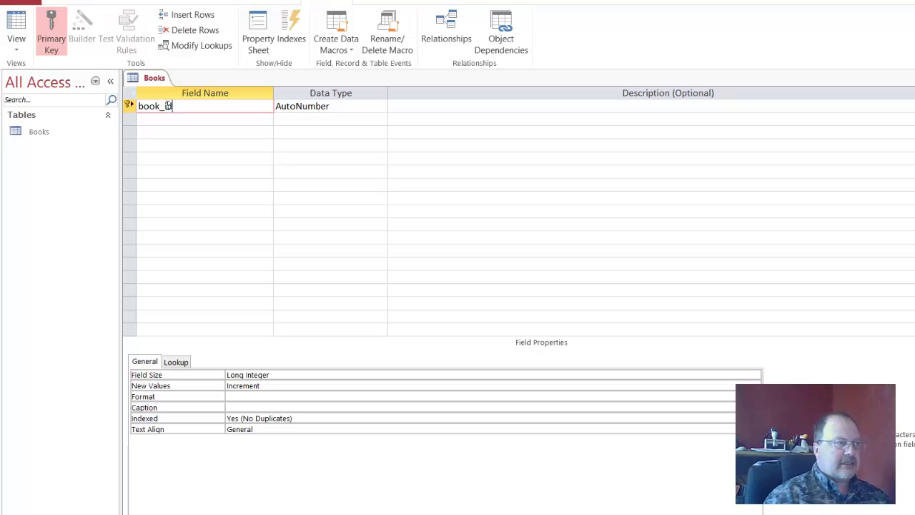
pyautogui.click(337, 106)
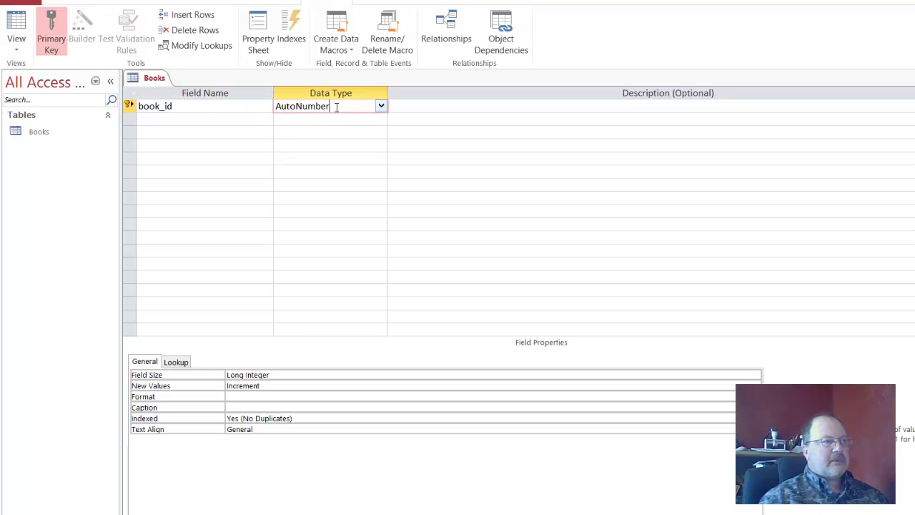
pyautogui.click(380, 109)
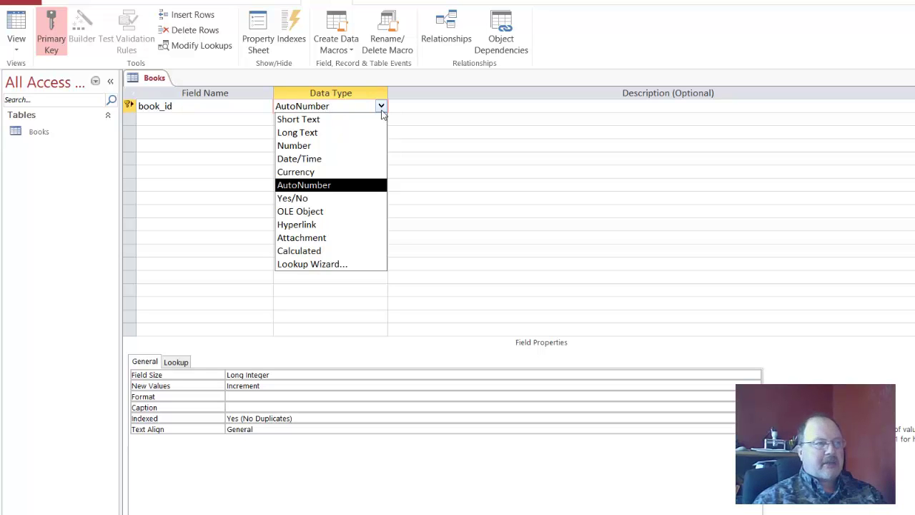
pyautogui.click(295, 146)
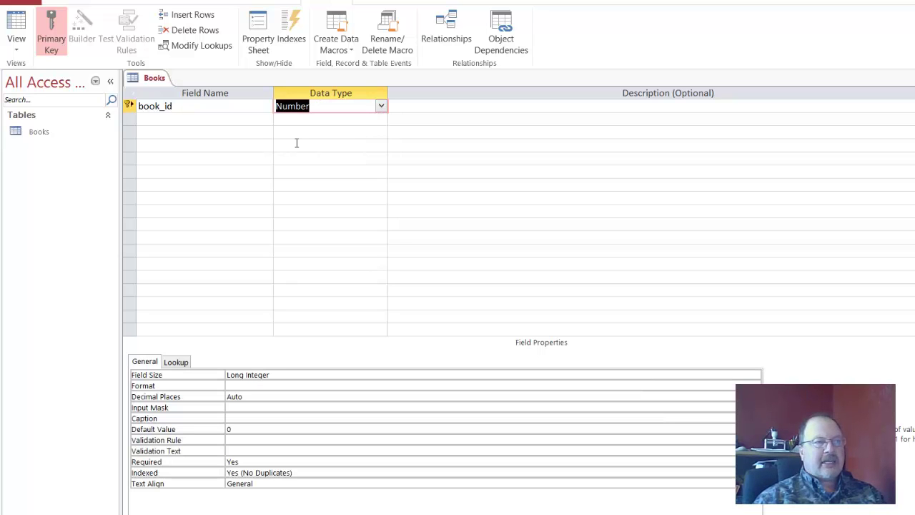
# Step: Add a book_name field, keeping the Short Text data type
pyautogui.click(193, 120)
pyautogui.write('Nam')
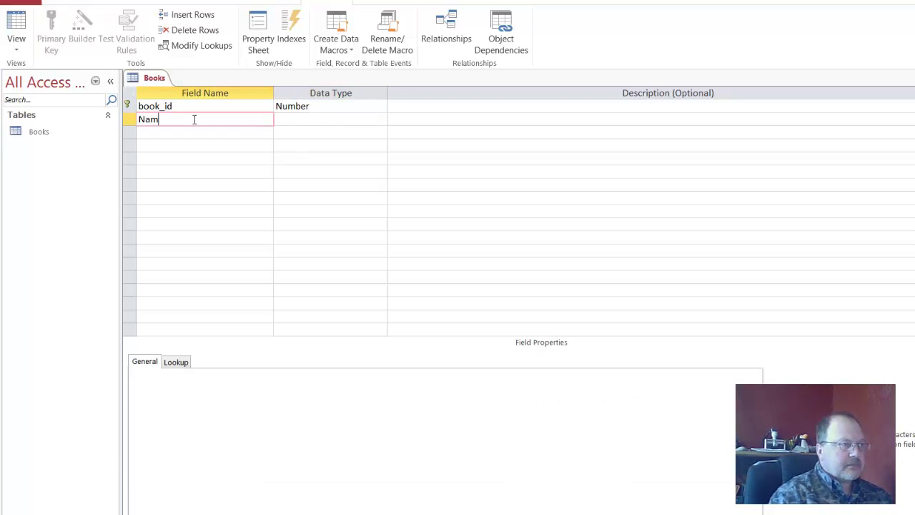
pyautogui.write('e')
pyautogui.press('BackSpace')
pyautogui.press('BackSpace')
pyautogui.press('BackSpace')
pyautogui.press('BackSpace')
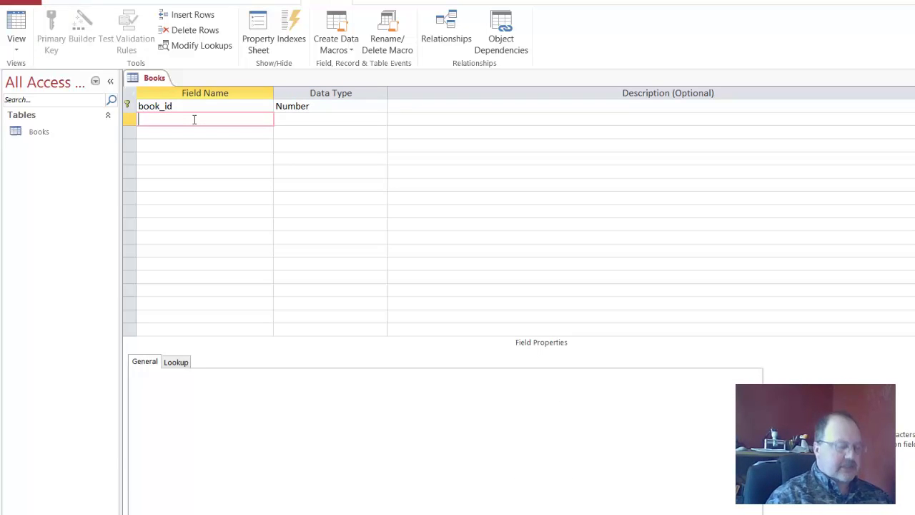
pyautogui.write('book')
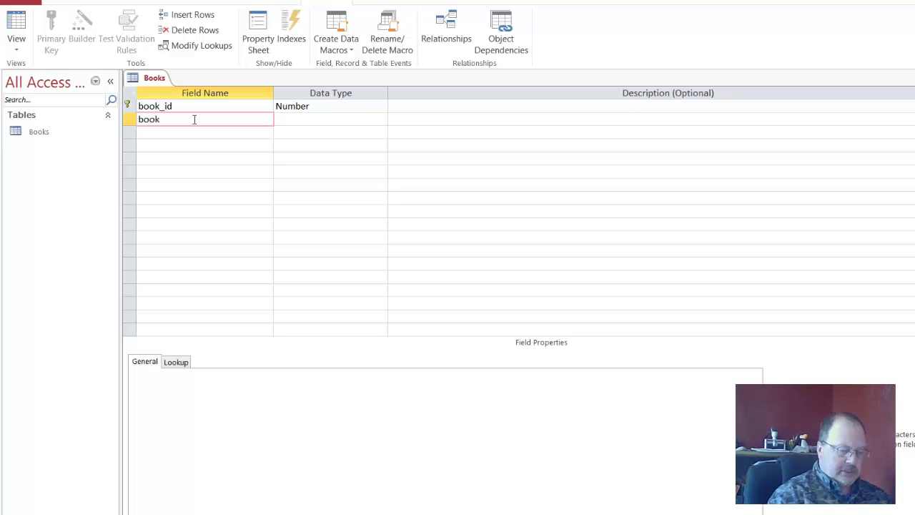
pyautogui.write('_name')
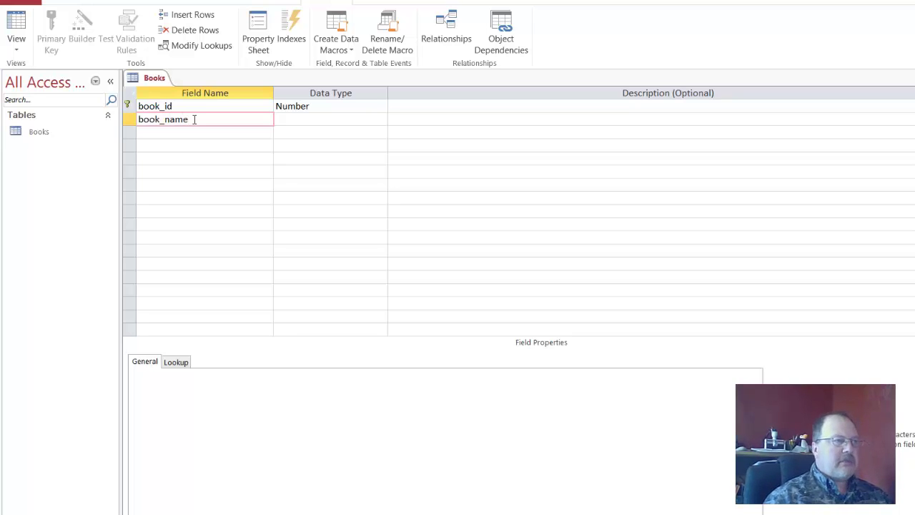
pyautogui.click(307, 119)
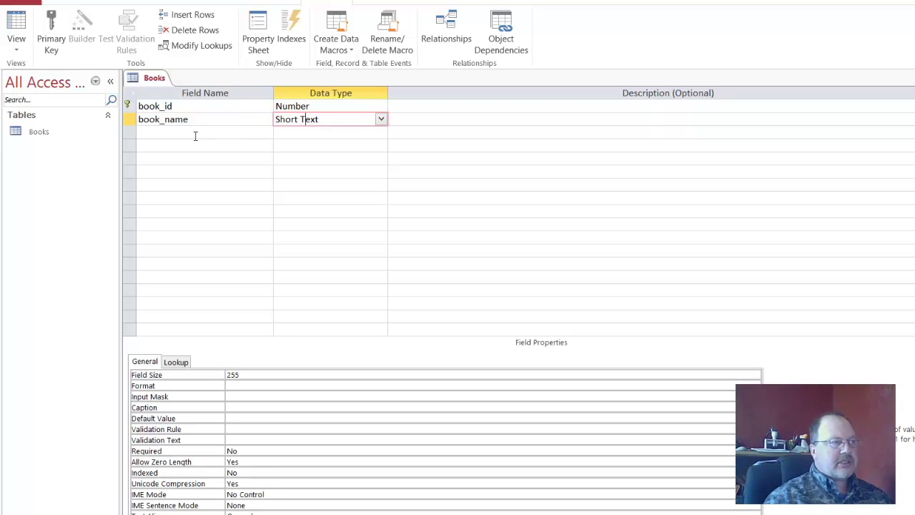
pyautogui.click(381, 119)
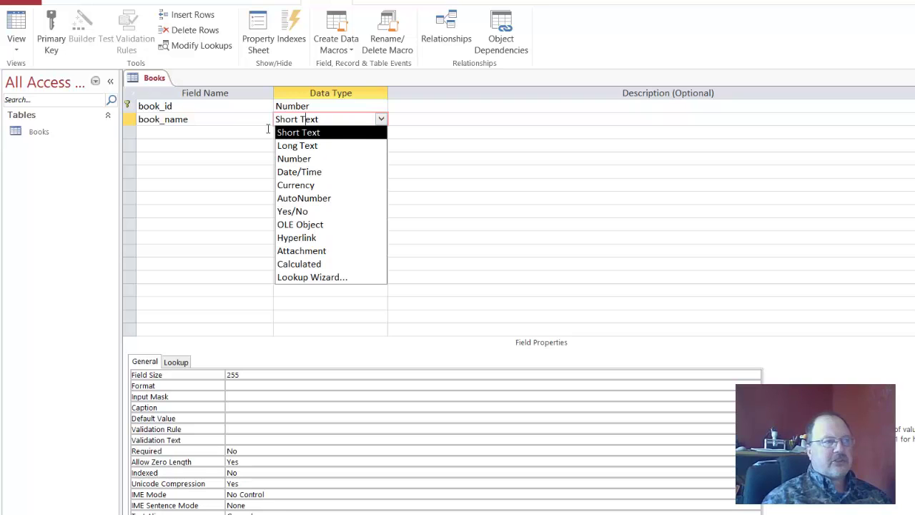
pyautogui.click(229, 133)
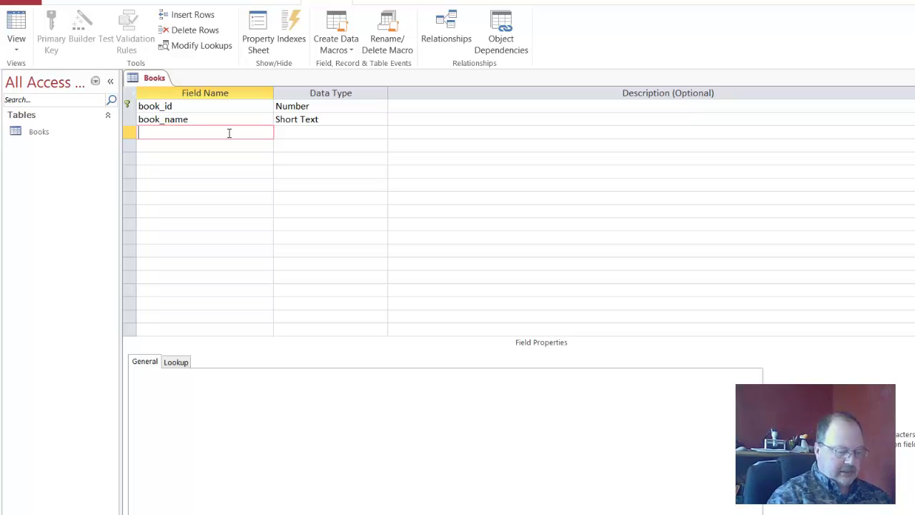
# Step: Add a Publication_year field with the Number data type
pyautogui.write('p')
pyautogui.press('BackSpace')
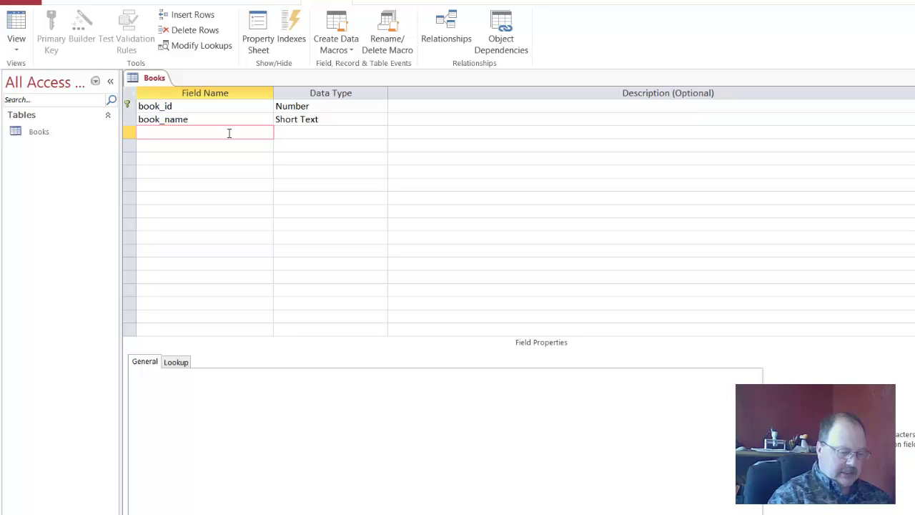
pyautogui.write('Publicat')
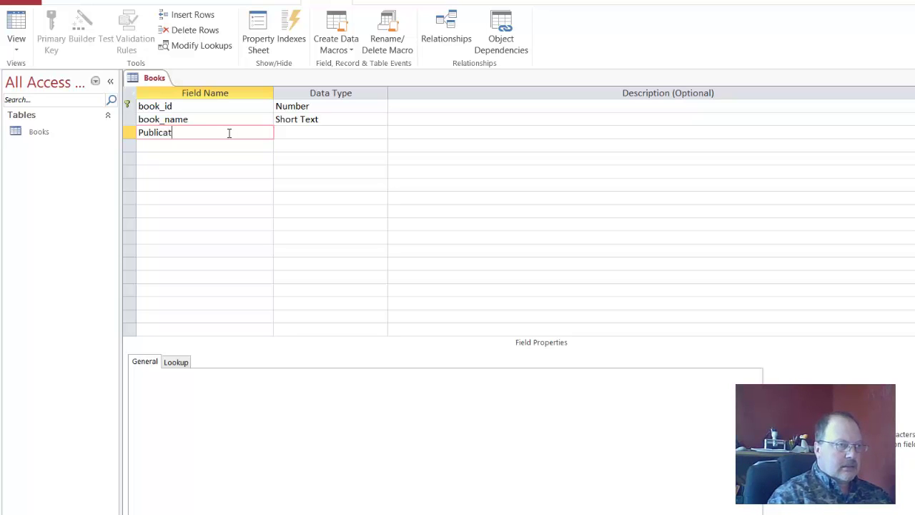
pyautogui.write('ion')
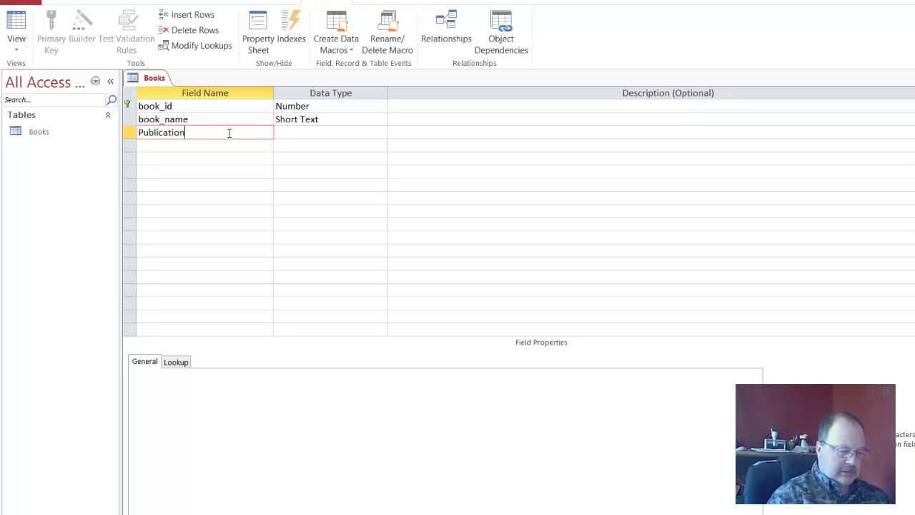
pyautogui.write('_year')
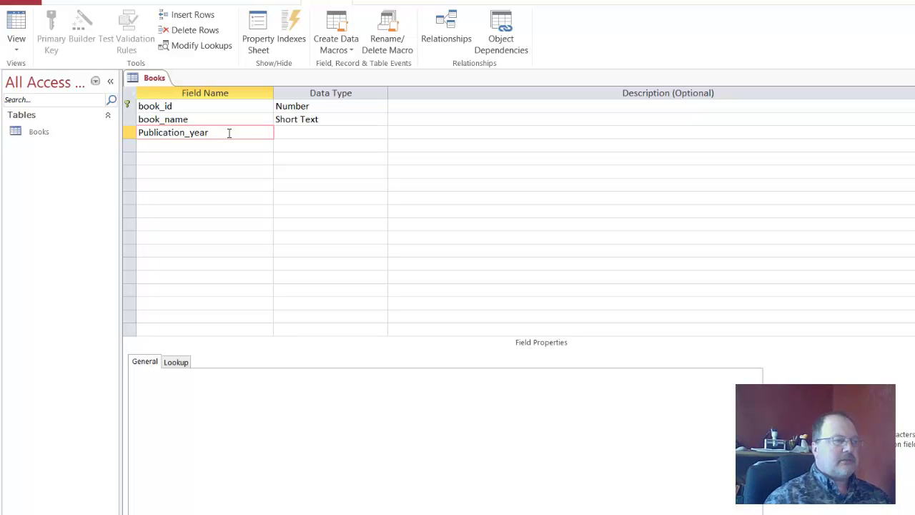
pyautogui.click(315, 133)
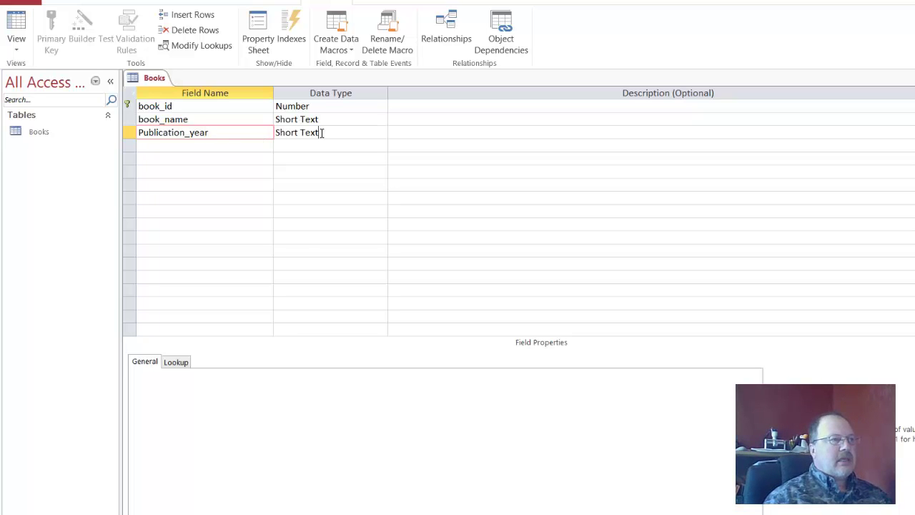
pyautogui.click(380, 134)
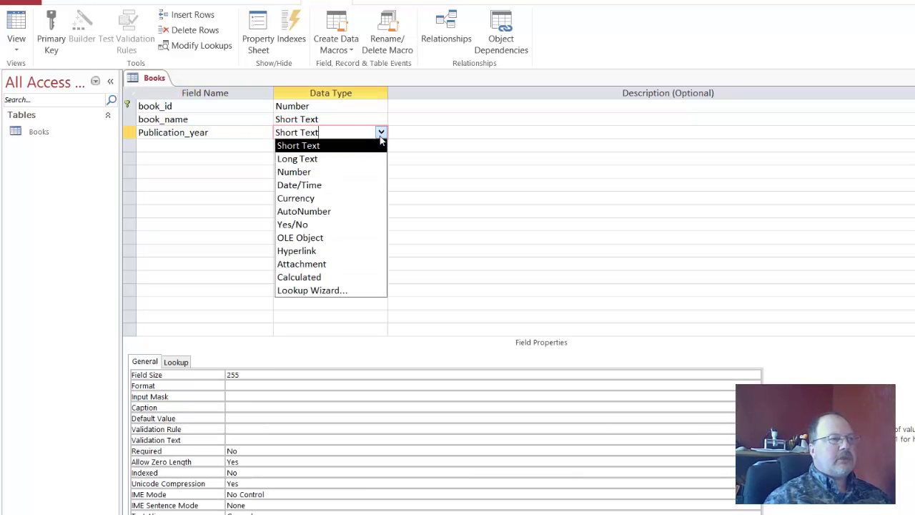
pyautogui.click(359, 172)
pyautogui.click(217, 147)
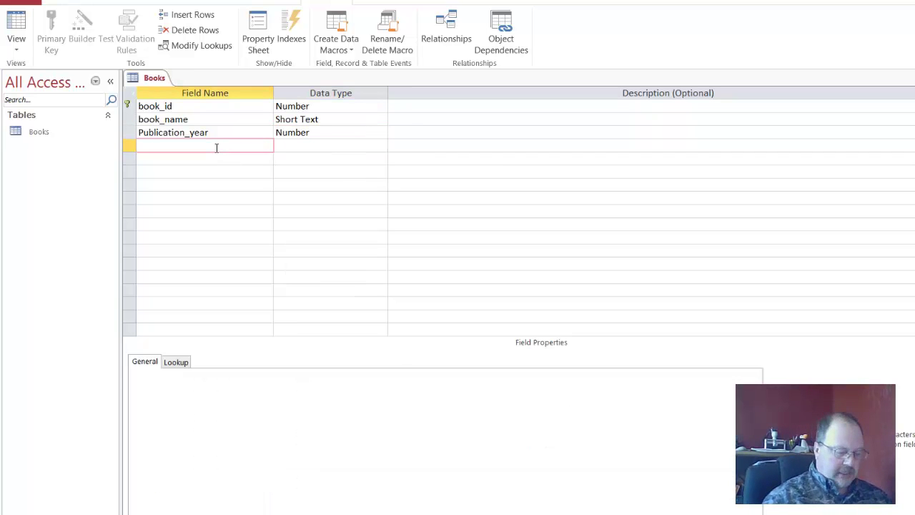
# Step: Add an author_id field with the Number data type to Books
pyautogui.write('a')
pyautogui.press('BackSpace')
pyautogui.write('aughto')
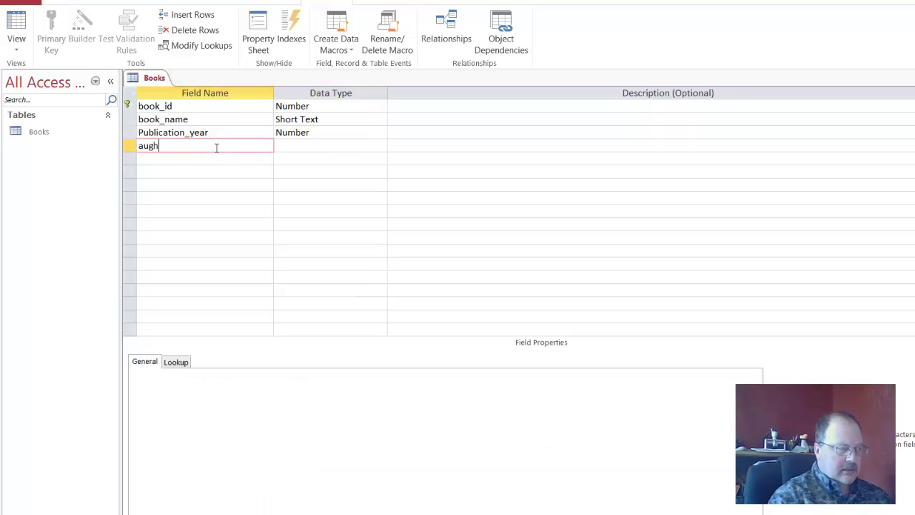
pyautogui.press('BackSpace')
pyautogui.press('BackSpace')
pyautogui.press('BackSpace')
pyautogui.press('BackSpace')
pyautogui.write('h')
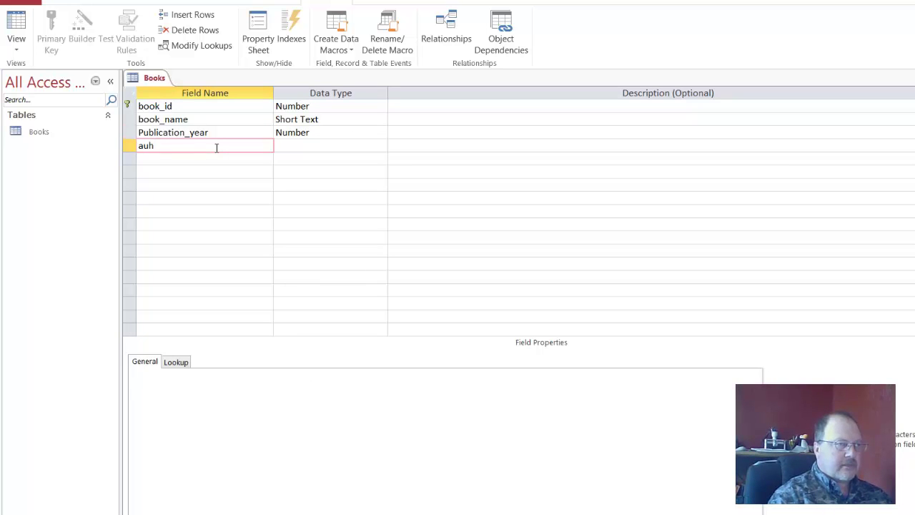
pyautogui.press('BackSpace')
pyautogui.write('thor')
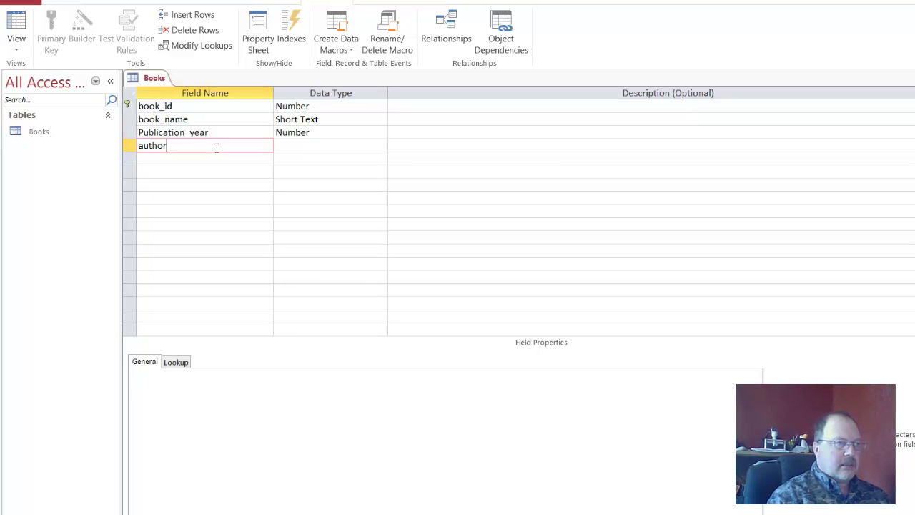
pyautogui.write('_id')
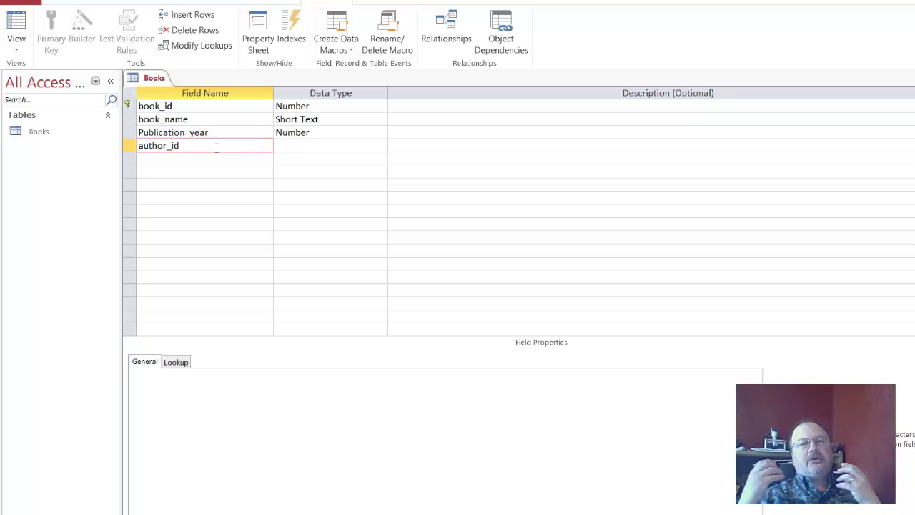
pyautogui.click(326, 143)
pyautogui.click(381, 145)
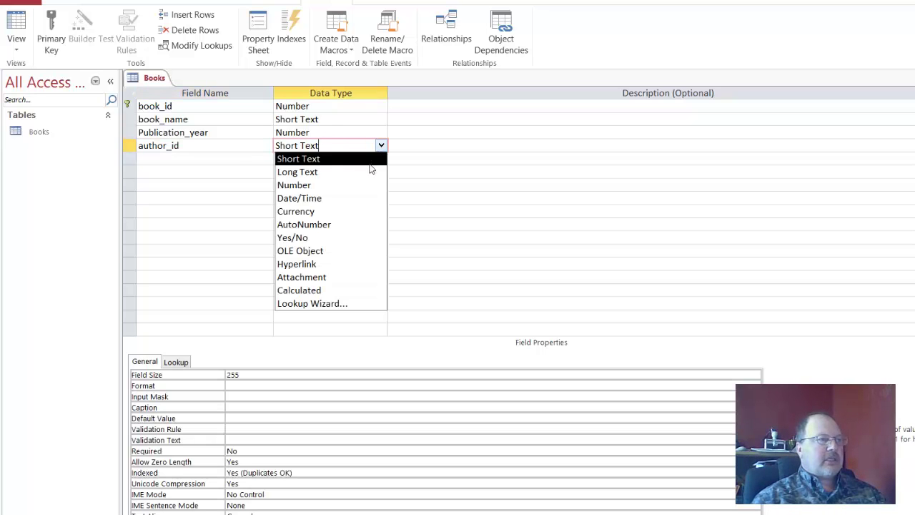
pyautogui.click(355, 186)
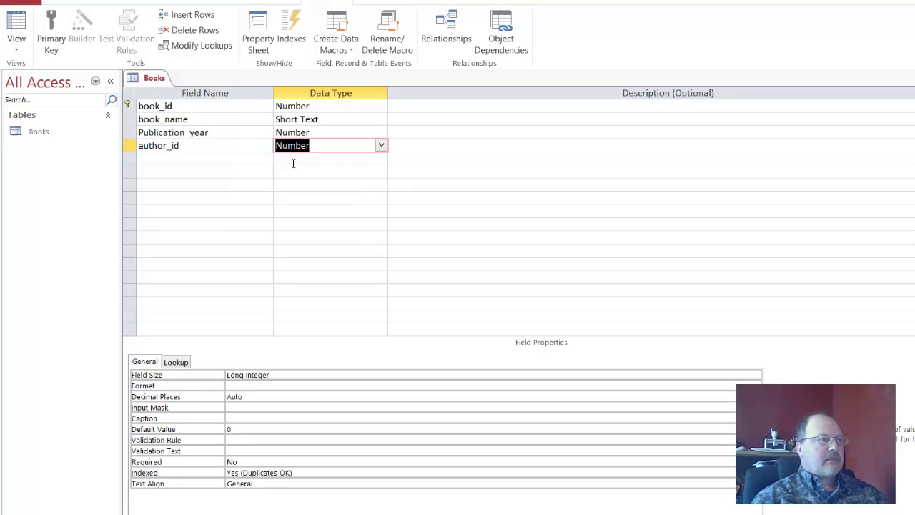
# Step: Save the Books table design from the tab's right-click menu
pyautogui.click(146, 77)
pyautogui.rightClick(147, 78)
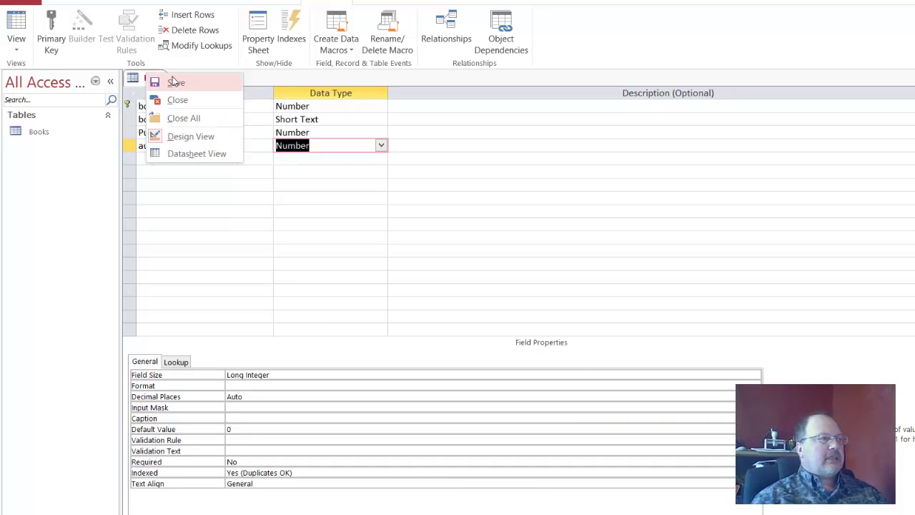
pyautogui.click(174, 82)
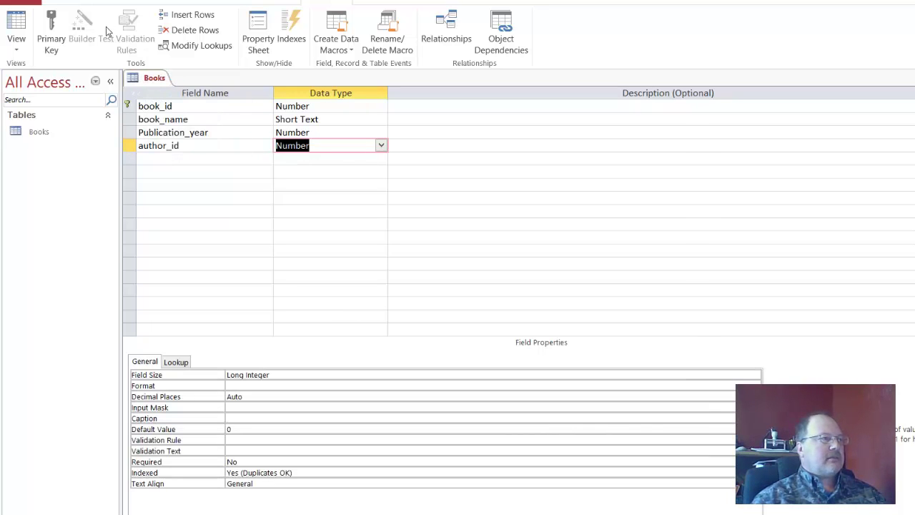
# Step: Create a new blank table and save it under the name Author
pyautogui.click(110, 4)
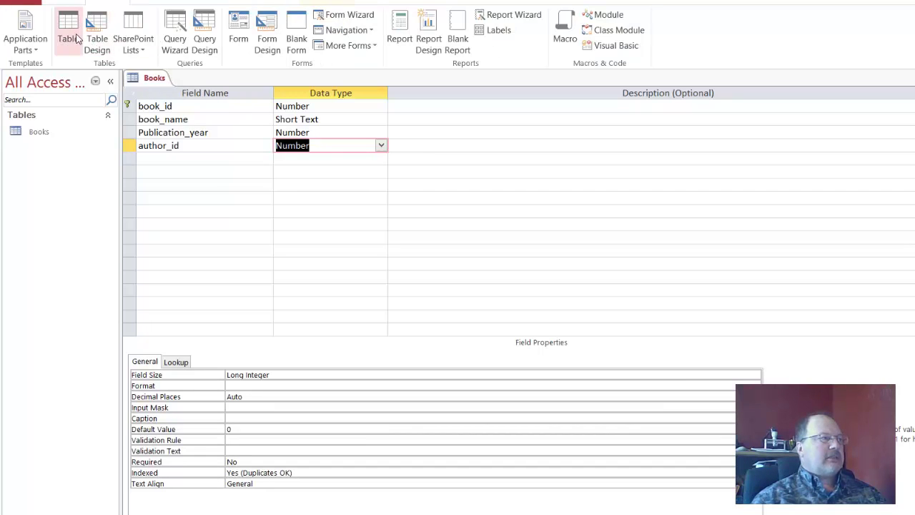
pyautogui.click(71, 32)
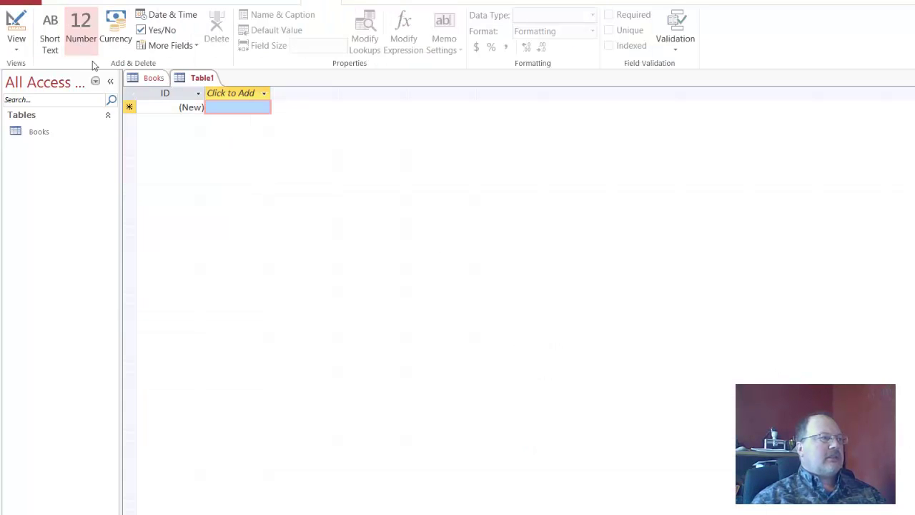
pyautogui.rightClick(197, 79)
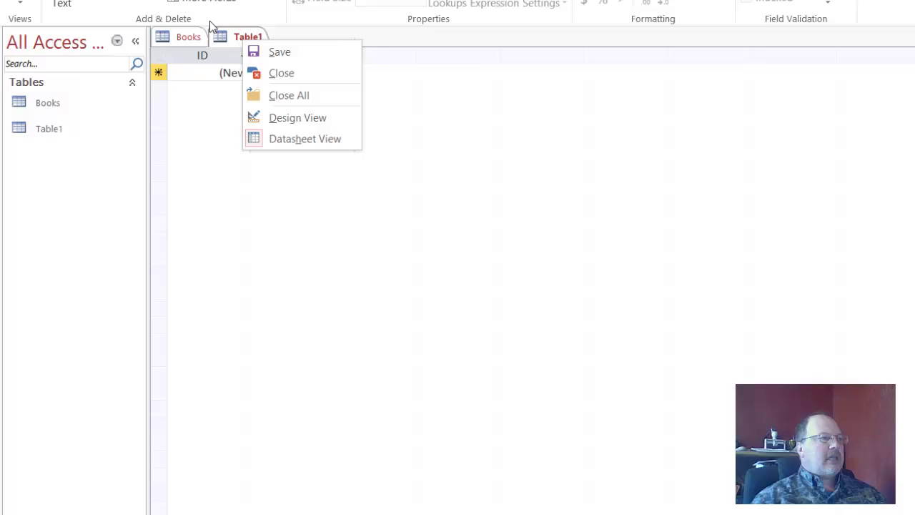
pyautogui.click(277, 51)
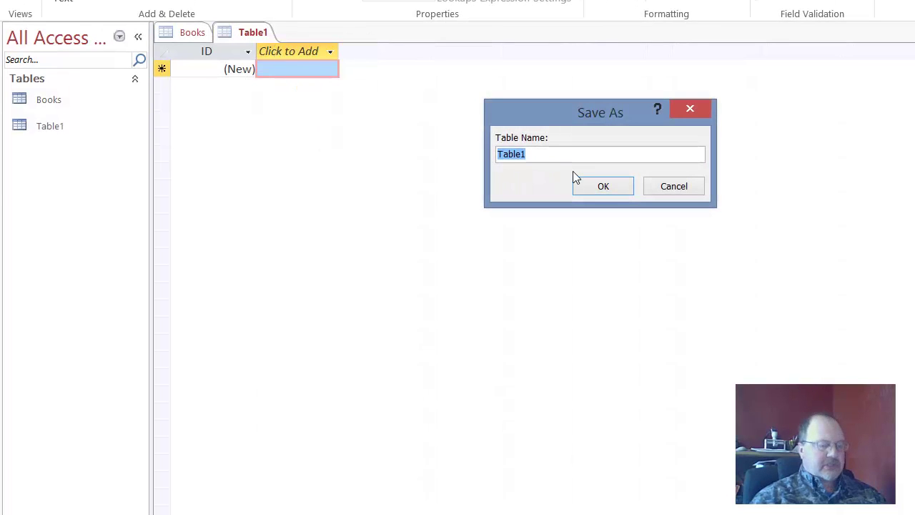
pyautogui.write('Author')
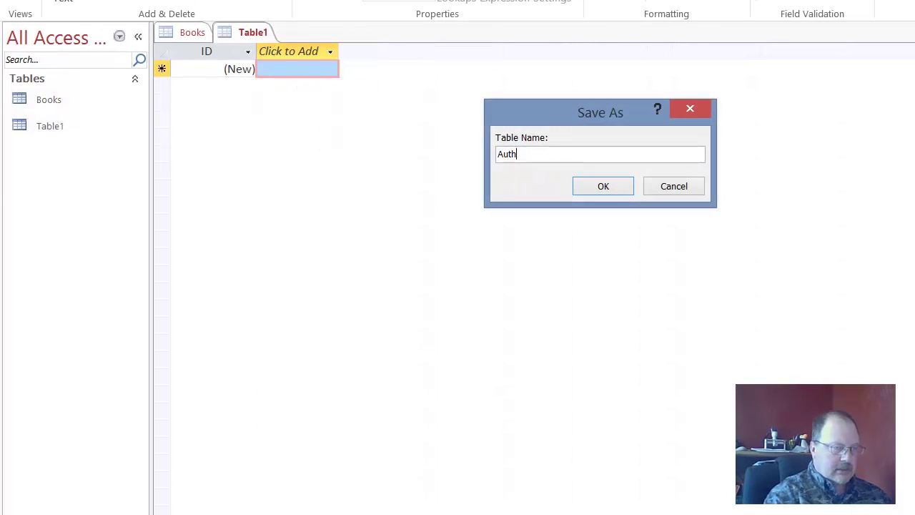
pyautogui.click(589, 189)
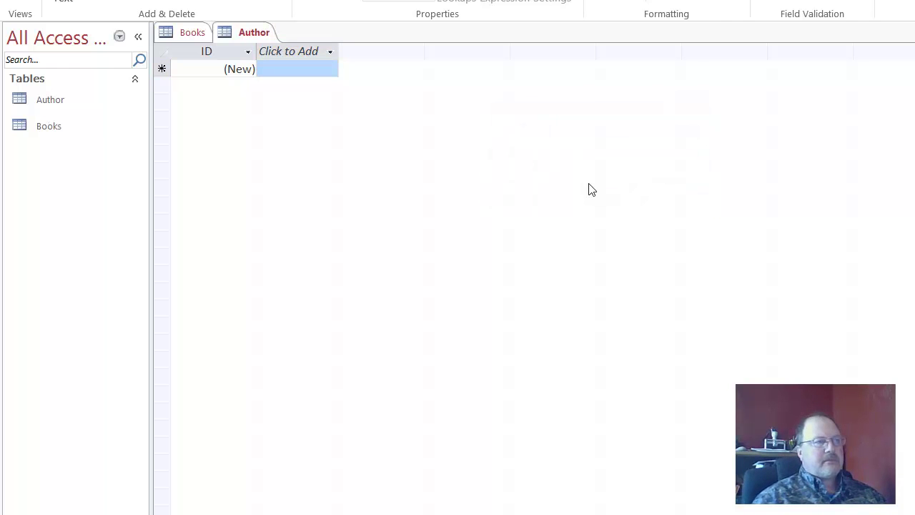
# Step: Switch Author to Design View and rename ID to author_id with Number type
pyautogui.click(20, 9)
pyautogui.click(57, 60)
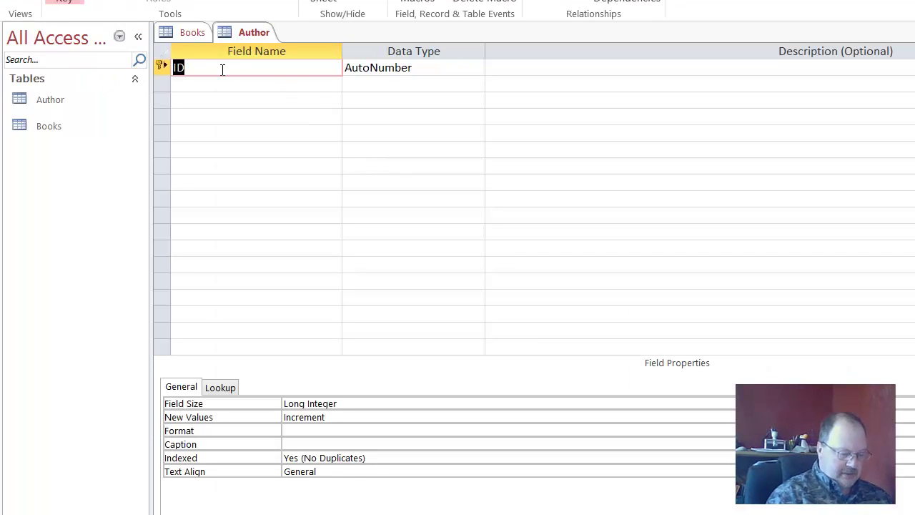
pyautogui.write('author')
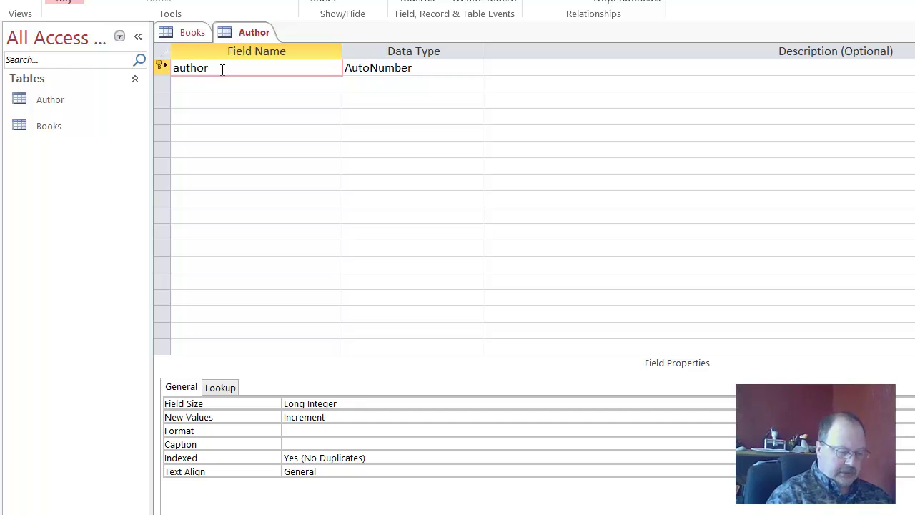
pyautogui.write('_id')
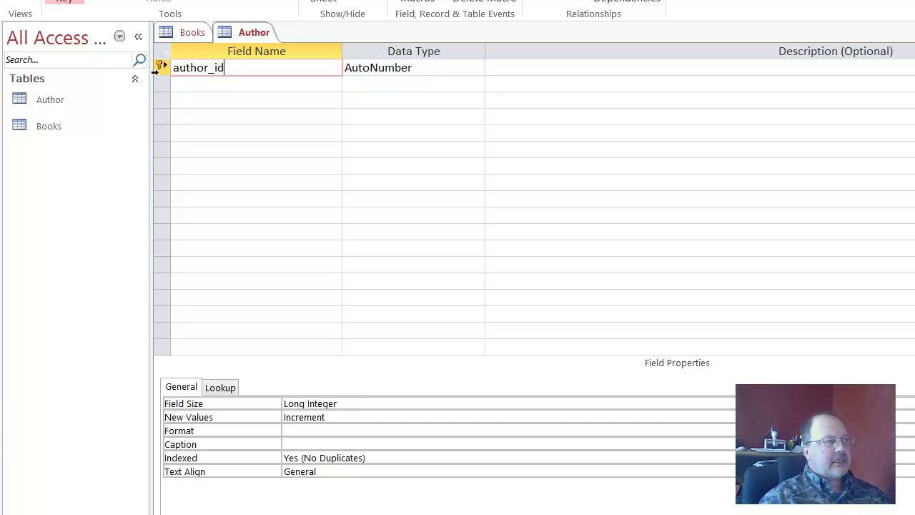
pyautogui.click(428, 72)
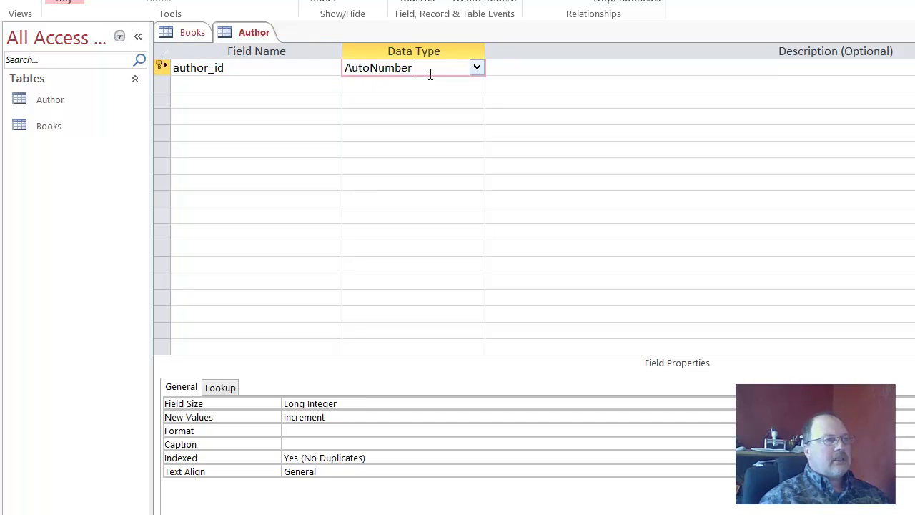
pyautogui.click(478, 68)
pyautogui.click(453, 118)
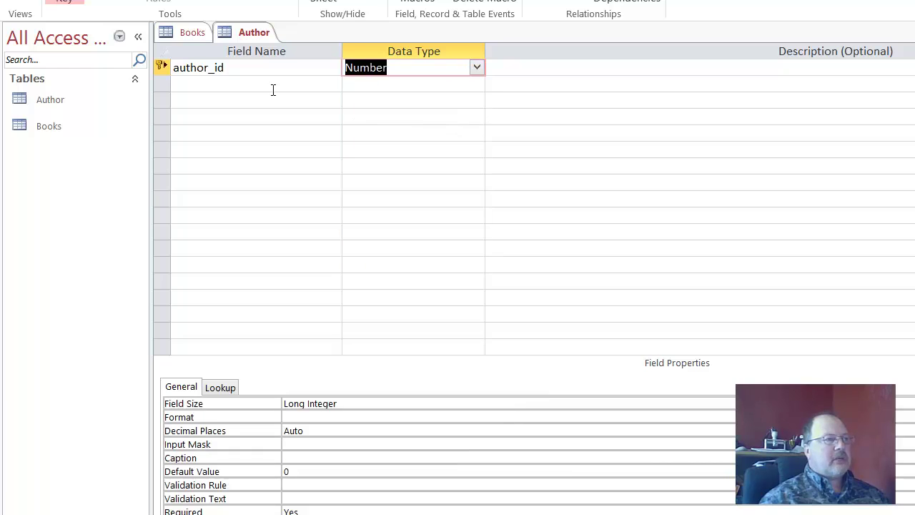
# Step: Add author_name as Short Text and birthdate as Date/Time to the Author table
pyautogui.click(235, 84)
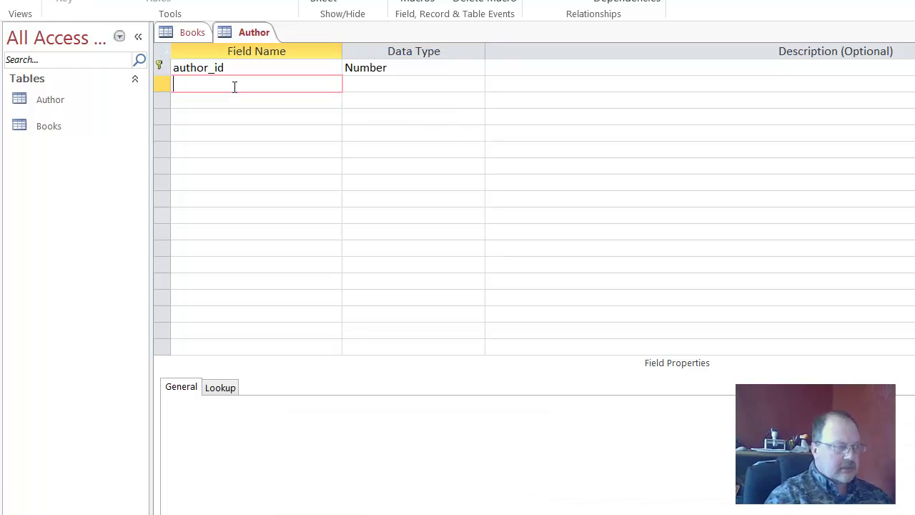
pyautogui.write('author')
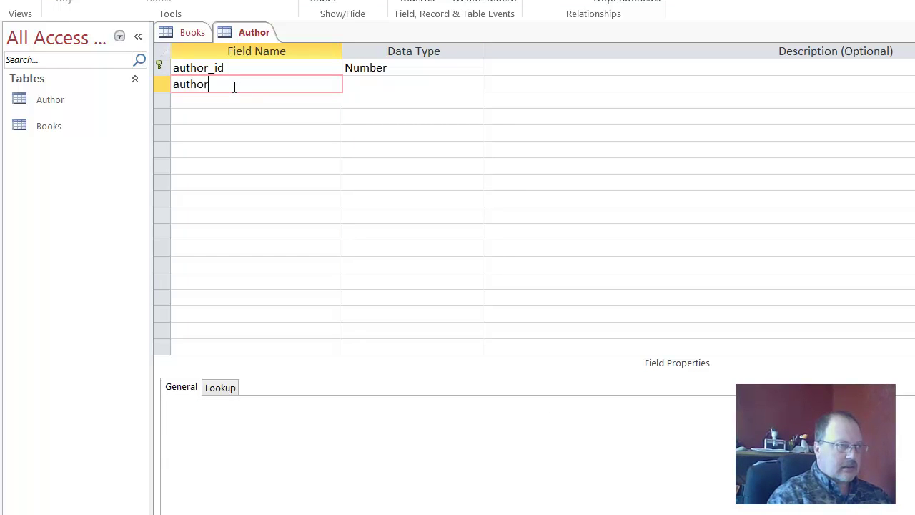
pyautogui.write('_name')
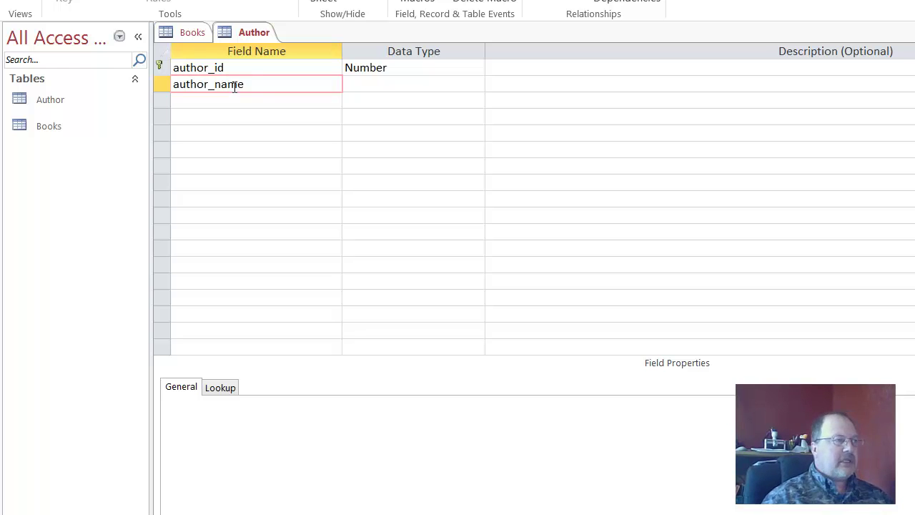
pyautogui.click(359, 84)
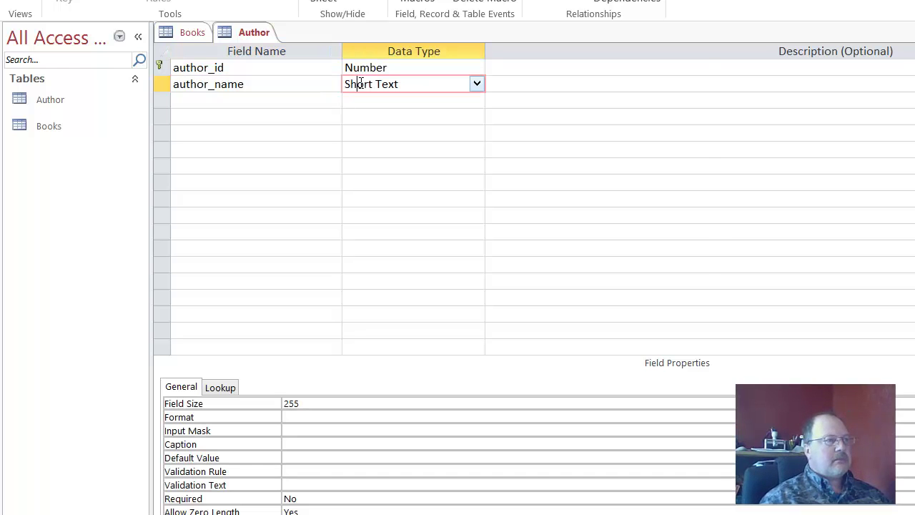
pyautogui.click(241, 102)
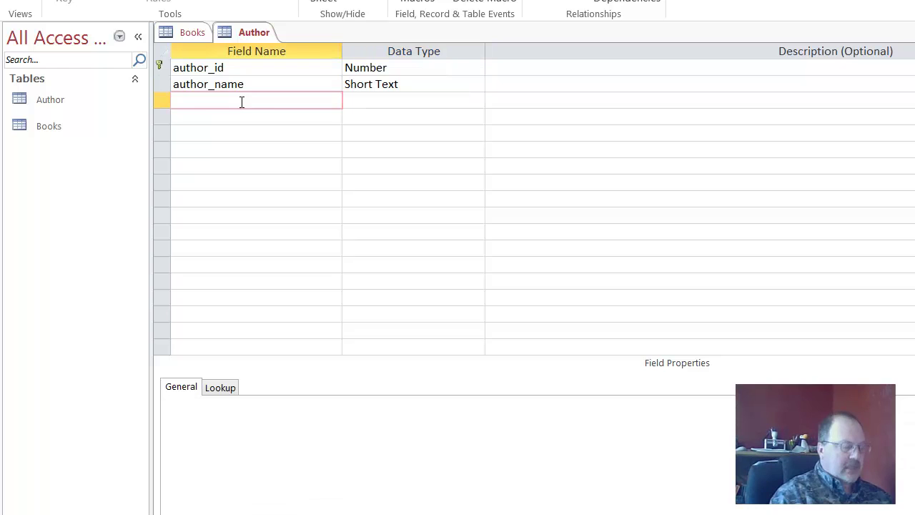
pyautogui.write('birthdate')
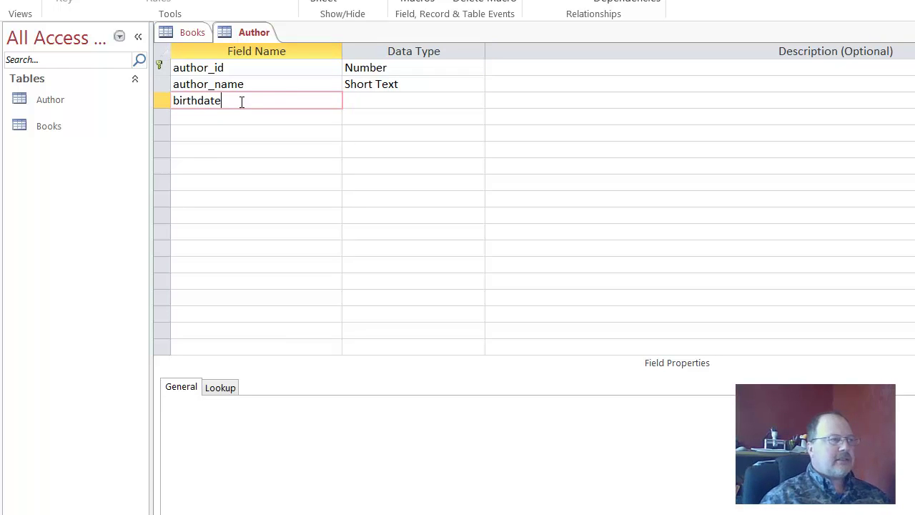
pyautogui.click(394, 99)
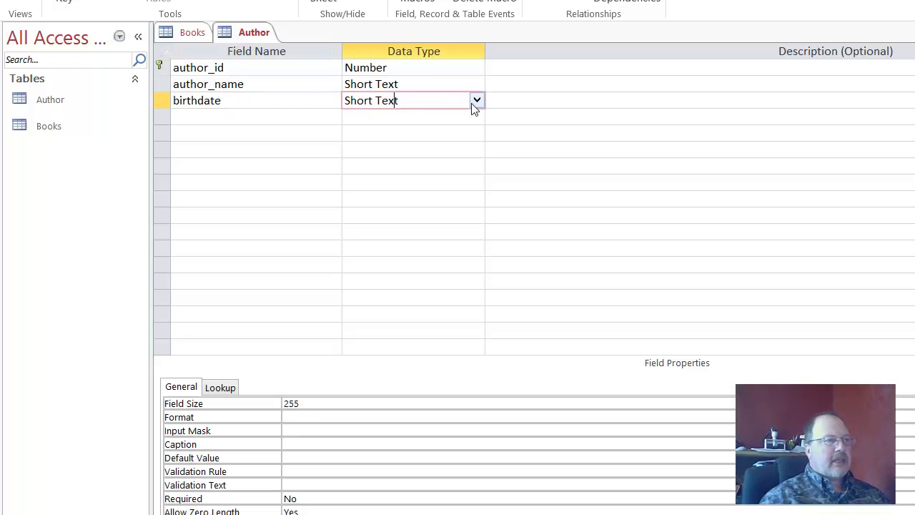
pyautogui.click(476, 100)
pyautogui.click(456, 170)
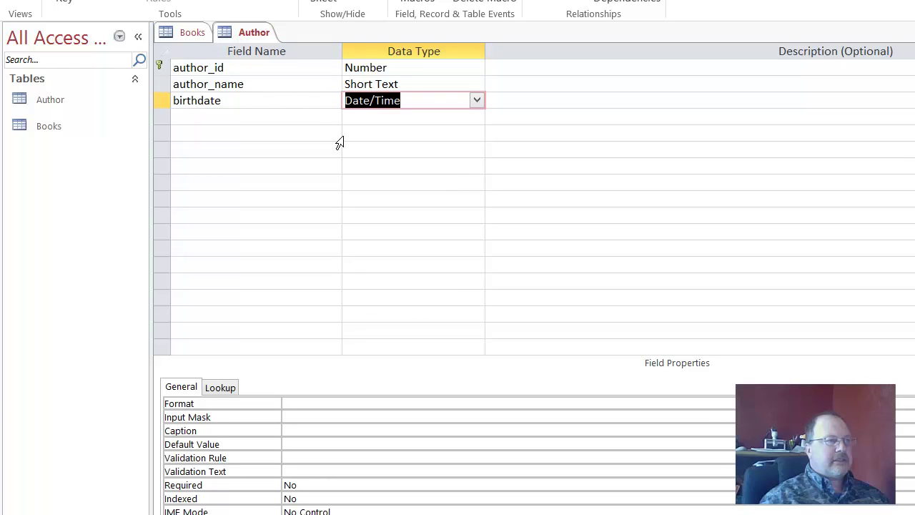
pyautogui.click(234, 118)
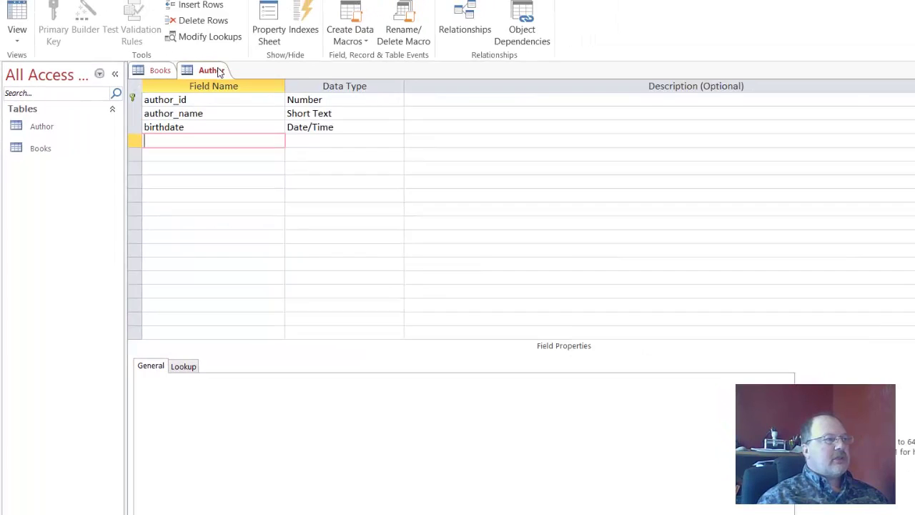
pyautogui.rightClick(219, 71)
# Step: Save the Author design and show the Books table in Datasheet View
pyautogui.click(246, 78)
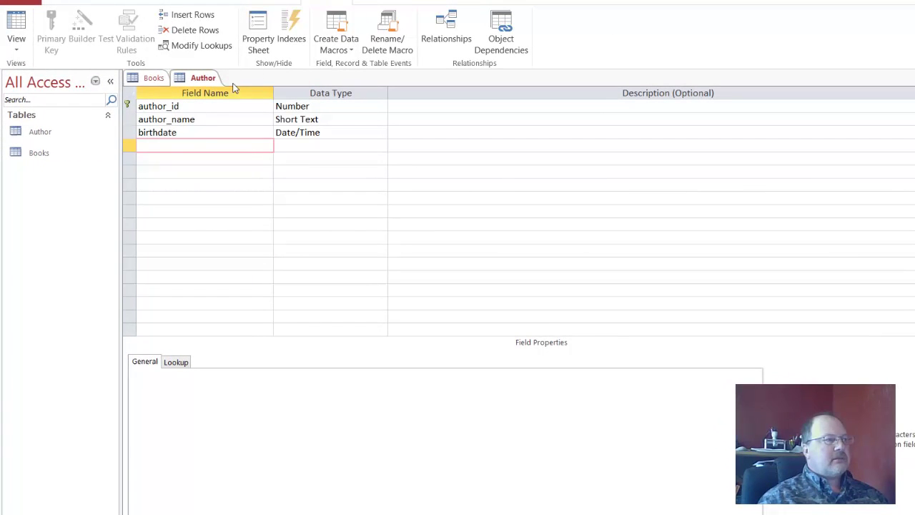
pyautogui.click(153, 77)
pyautogui.click(16, 47)
pyautogui.click(58, 70)
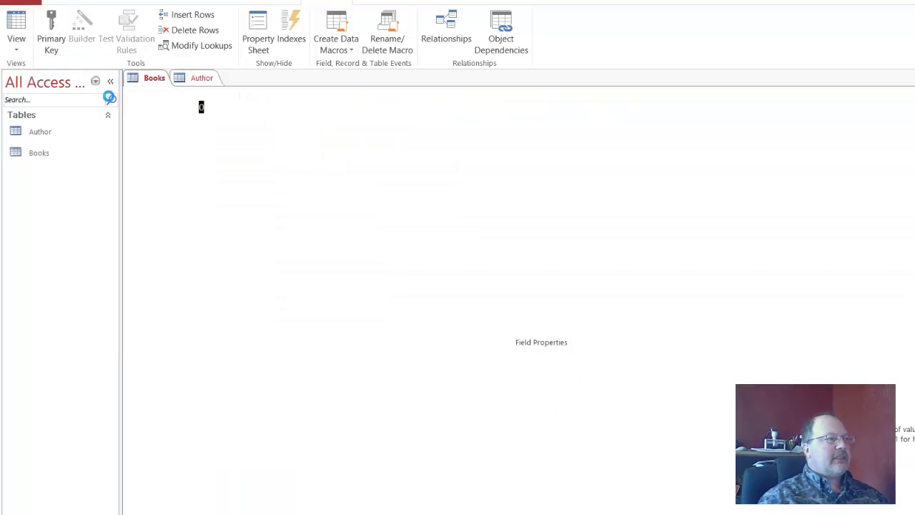
# Step: Start Books record 1 with book_id 1, typing a mistaken book name
pyautogui.write('1')
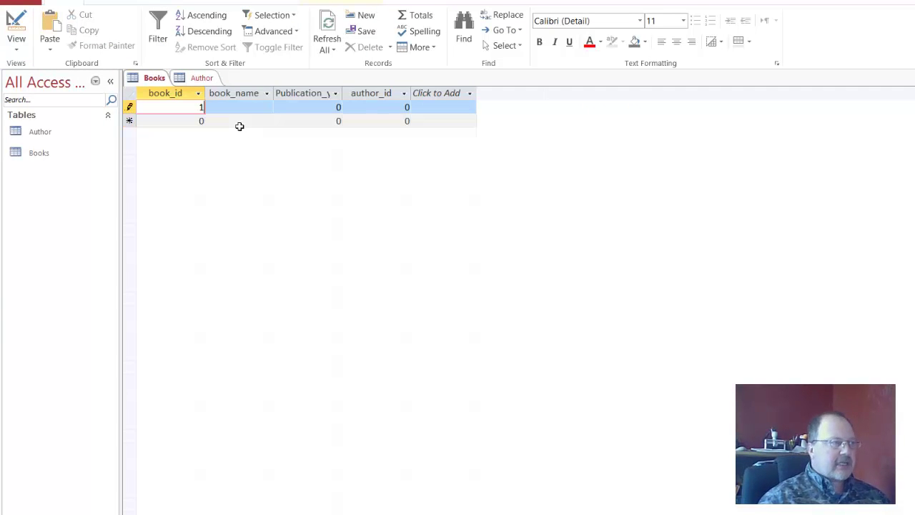
pyautogui.press('Tab')
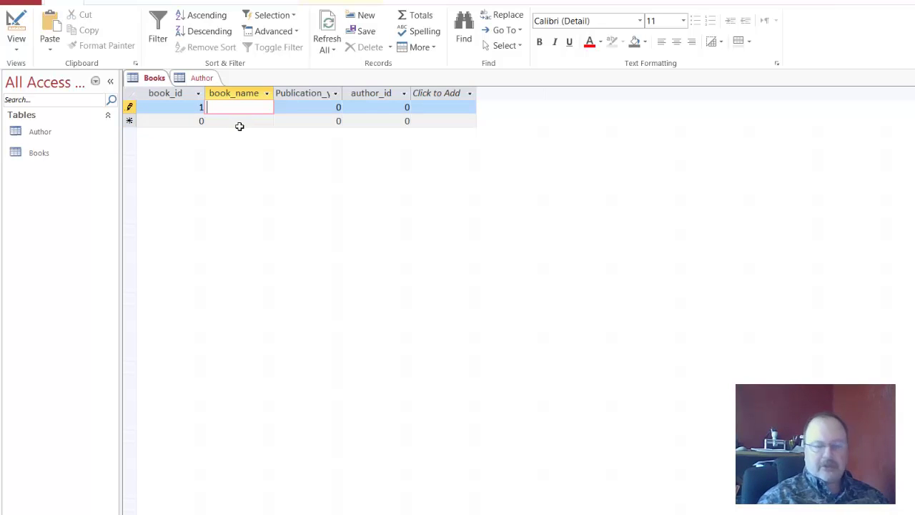
pyautogui.write('Bor')
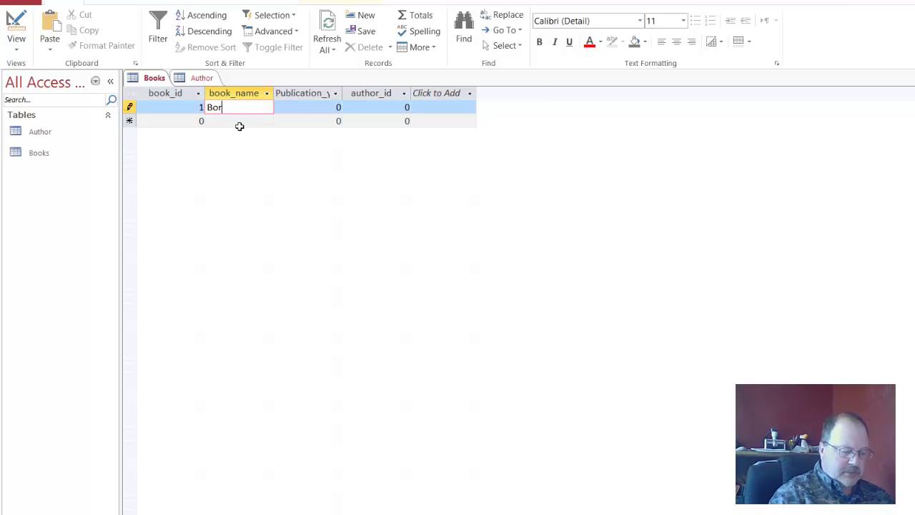
pyautogui.write('roughs')
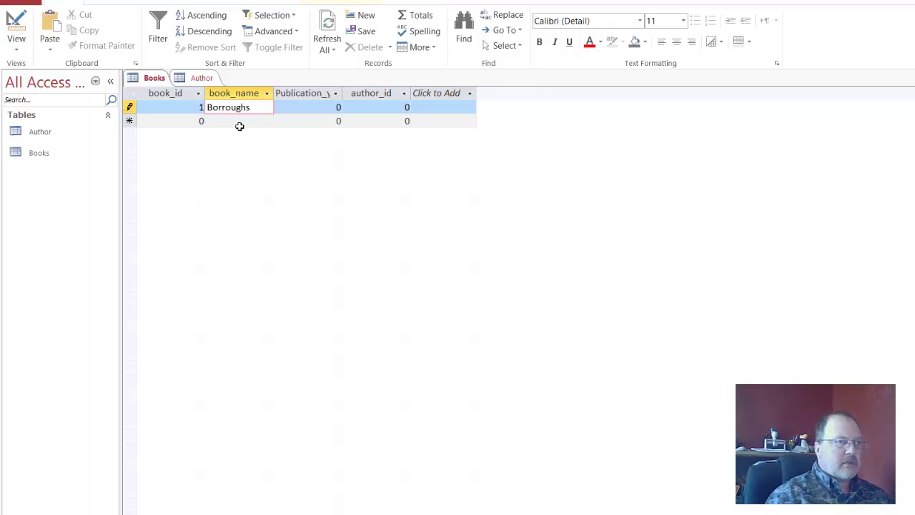
pyautogui.press('Tab')
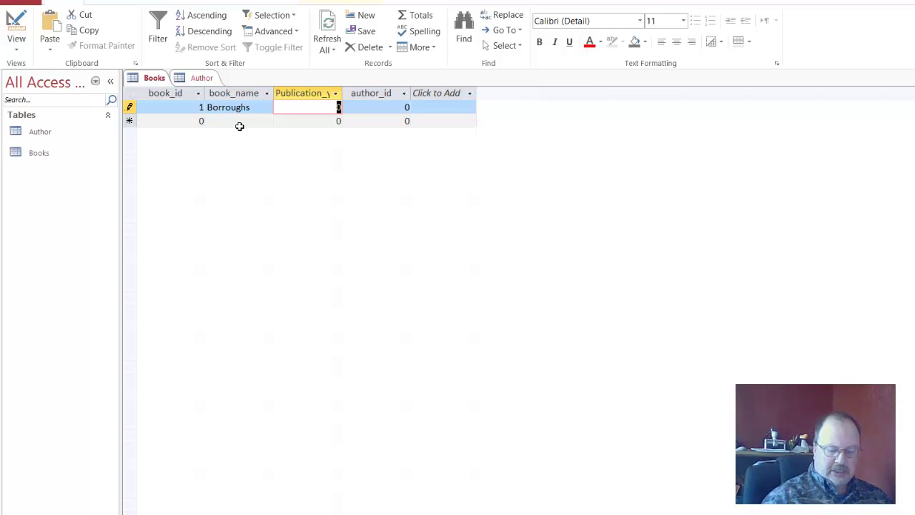
pyautogui.write('1')
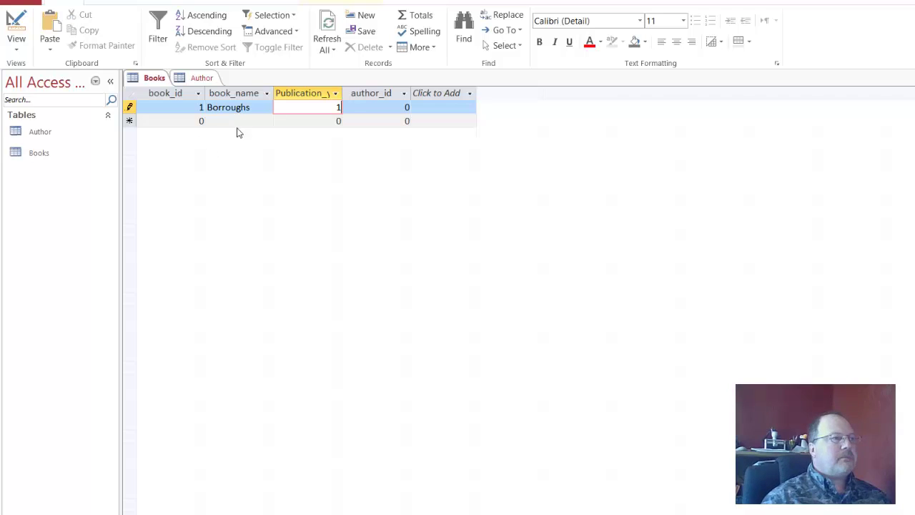
# Step: Correct record 1 to Tarzan, published 1915, with author_id 1
pyautogui.doubleClick(253, 109)
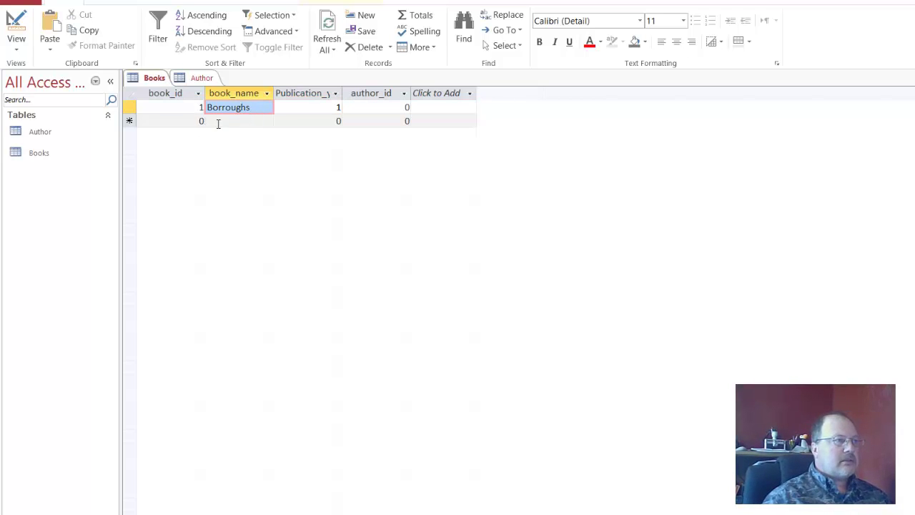
pyautogui.click(219, 121)
pyautogui.press('Up')
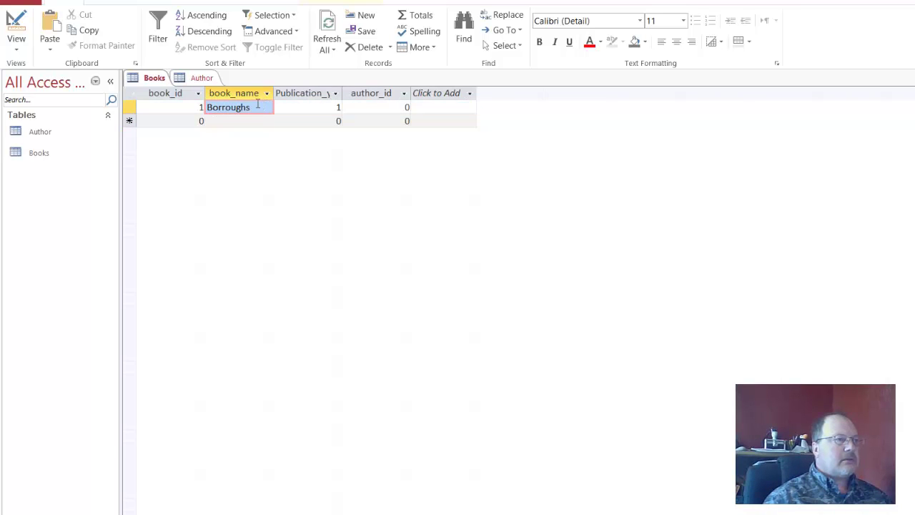
pyautogui.click(258, 110)
pyautogui.press('BackSpace')
pyautogui.press('BackSpace')
pyautogui.press('BackSpace')
pyautogui.press('BackSpace')
pyautogui.press('BackSpace')
pyautogui.press('BackSpace')
pyautogui.press('BackSpace')
pyautogui.press('BackSpace')
pyautogui.press('BackSpace')
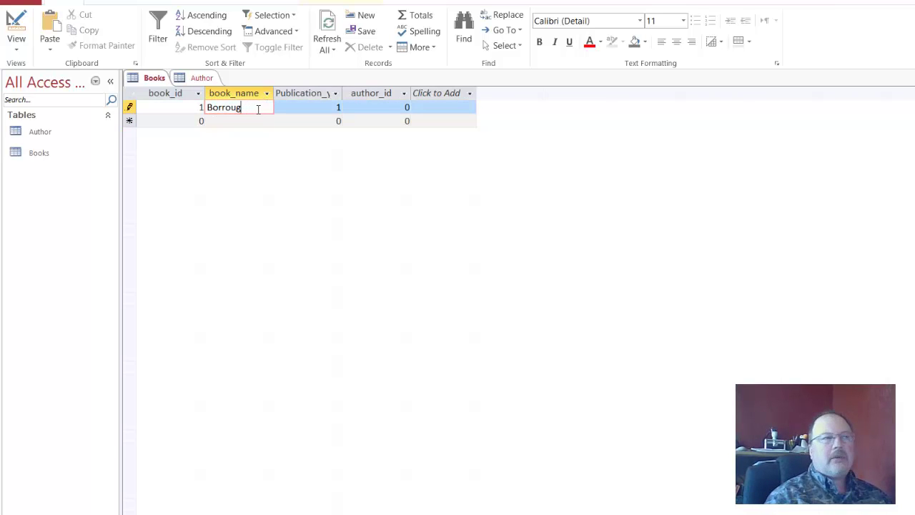
pyautogui.write('Tarzan')
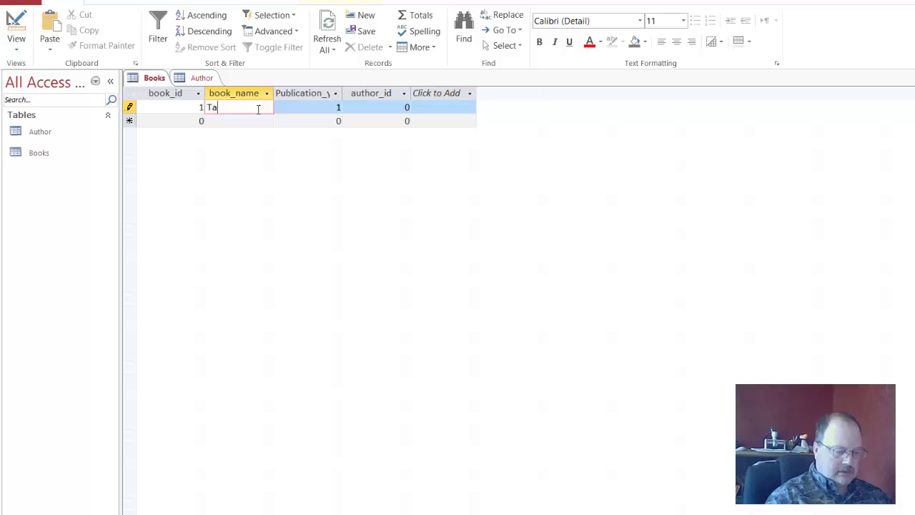
pyautogui.click(309, 106)
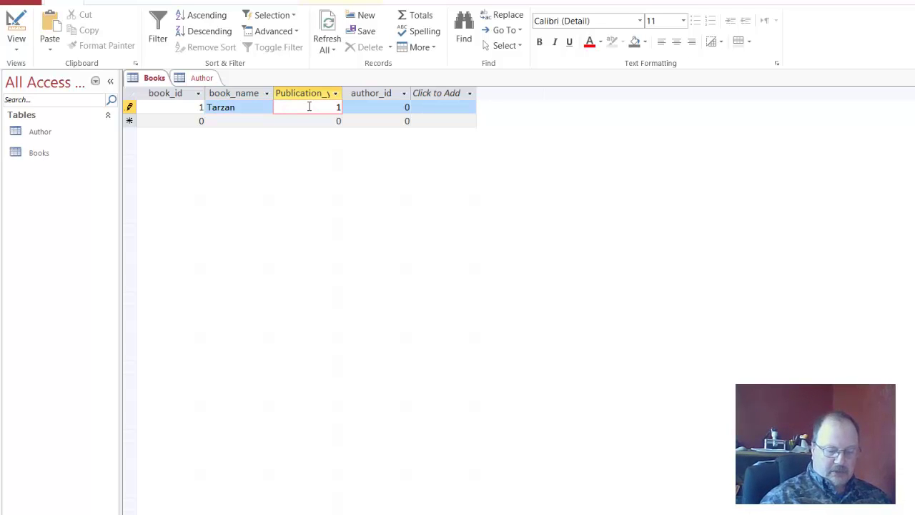
pyautogui.write('9')
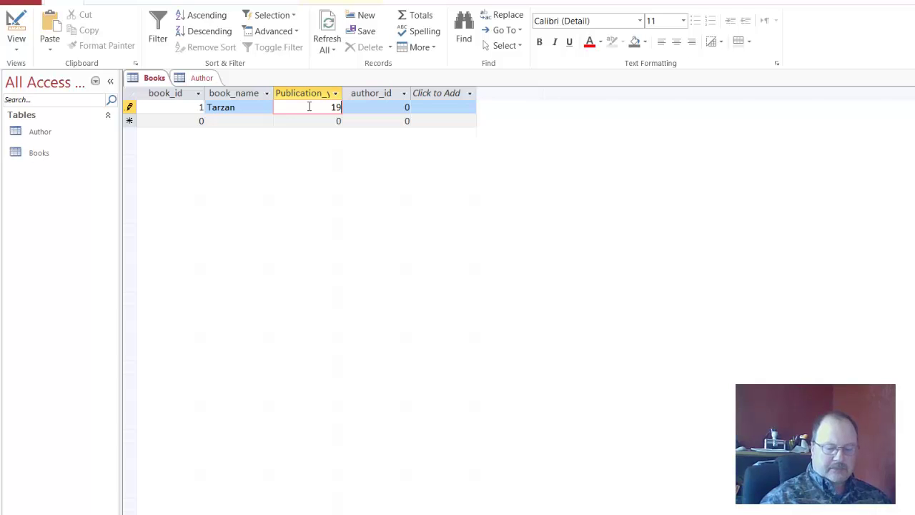
pyautogui.write('15')
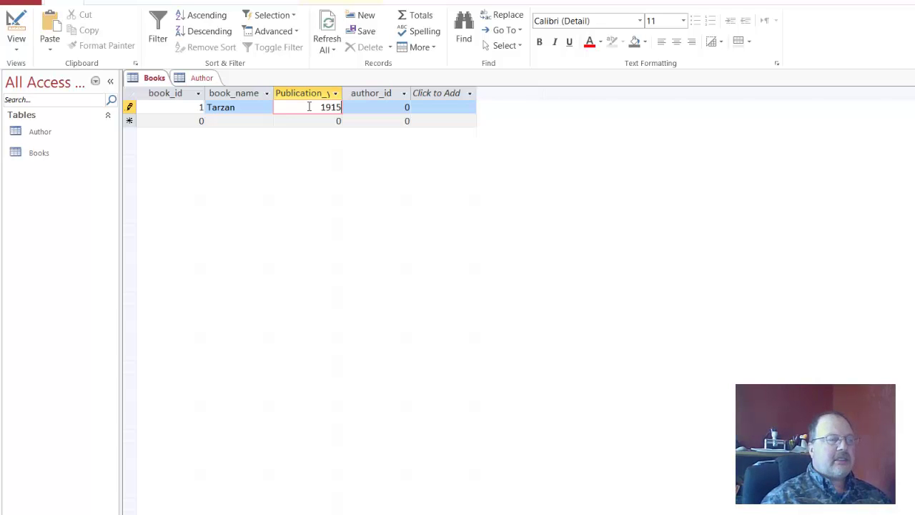
pyautogui.click(386, 106)
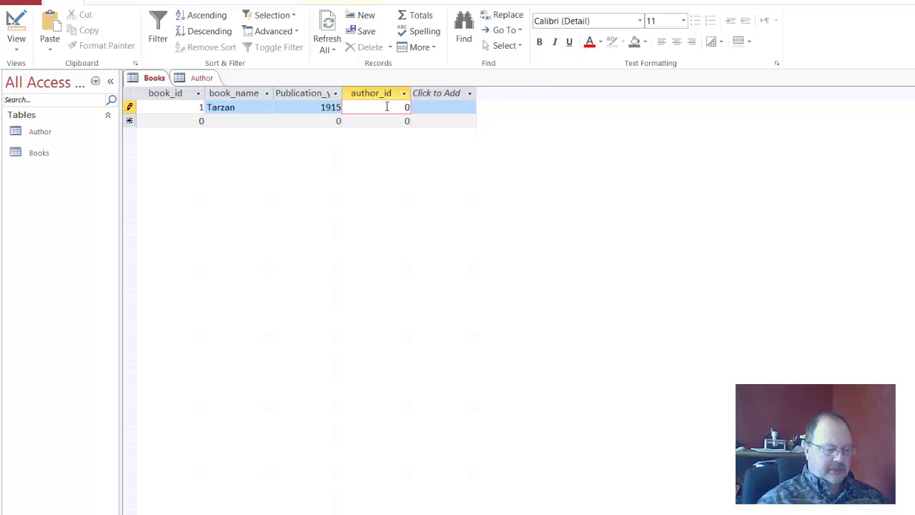
pyautogui.press('Delete')
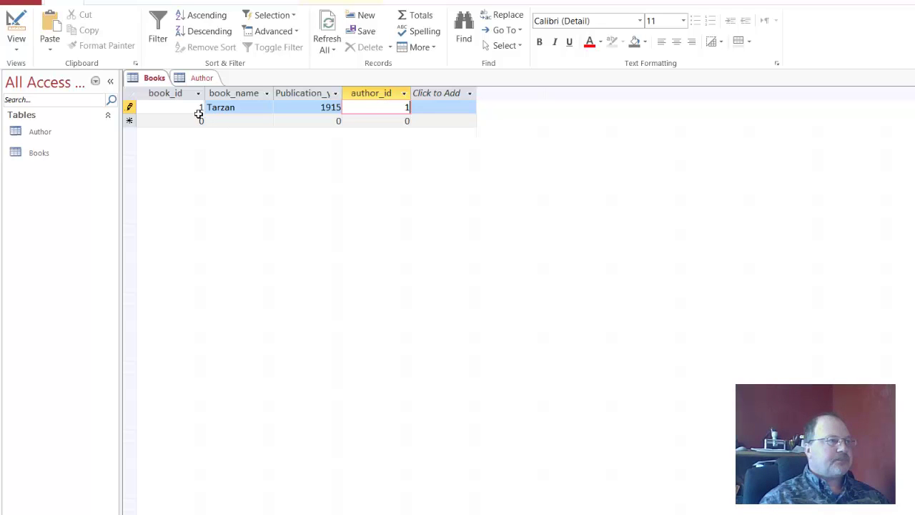
pyautogui.click(196, 120)
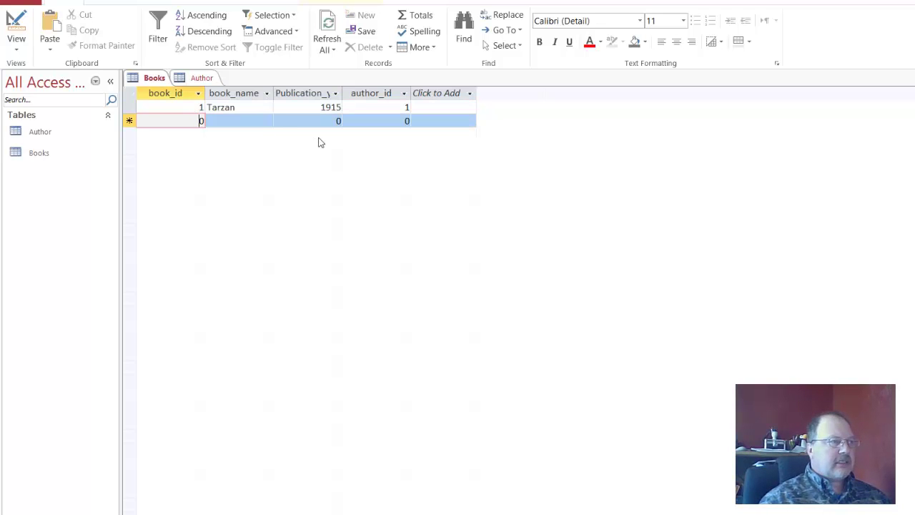
# Step: Enter record 2: book_id 2, John Carter, 1912, author_id 1
pyautogui.write('1')
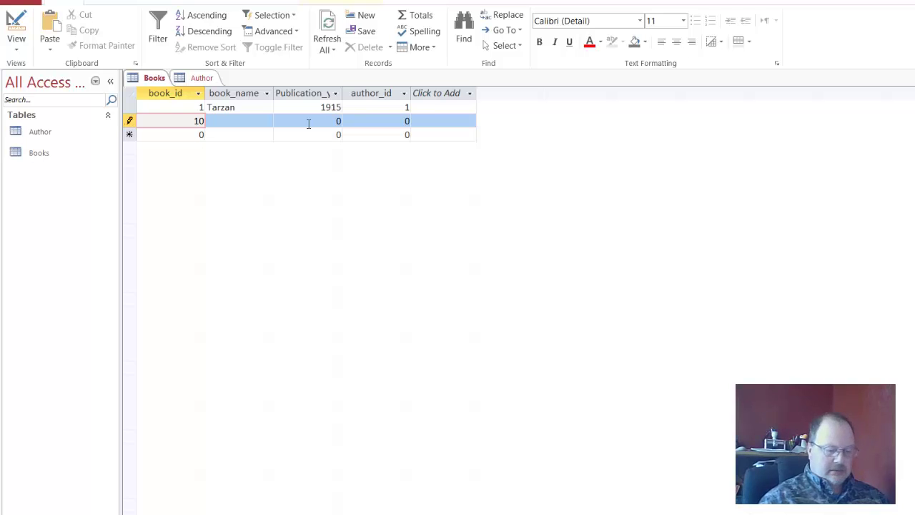
pyautogui.press('BackSpace')
pyautogui.write('2')
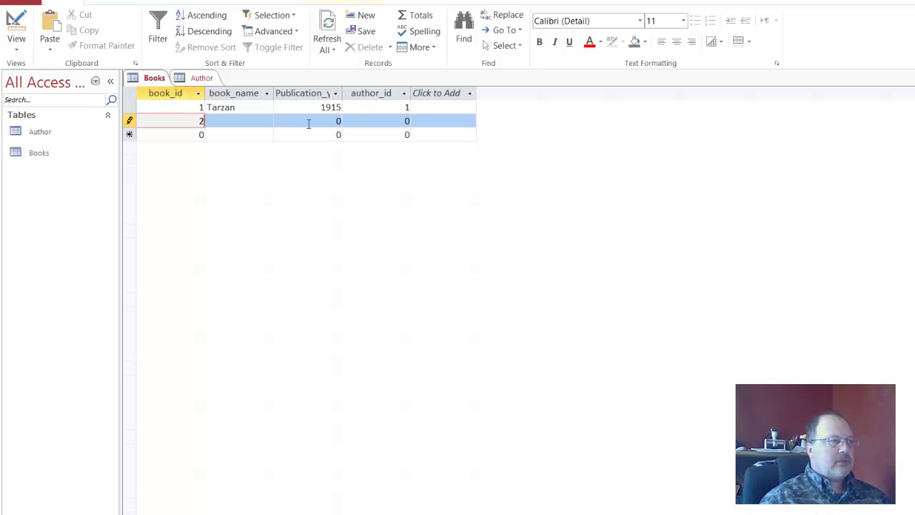
pyautogui.click(260, 121)
pyautogui.write('Joahn')
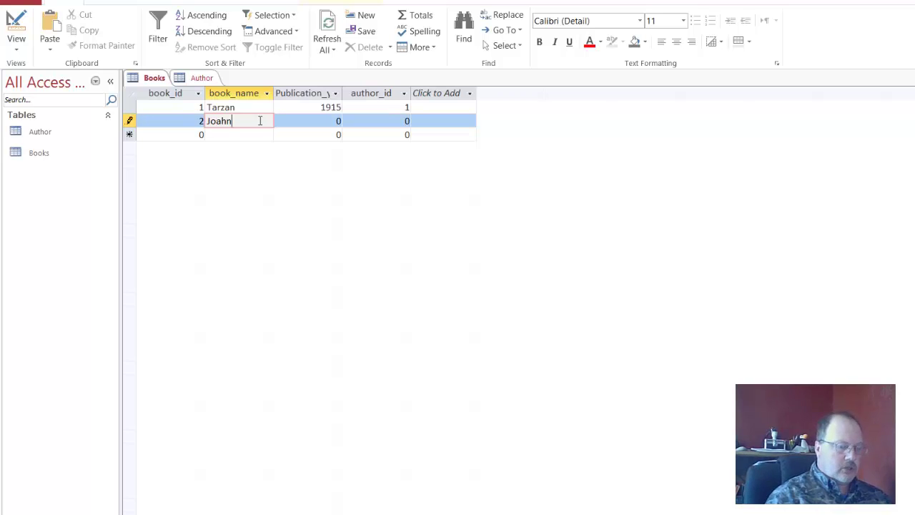
pyautogui.press('BackSpace')
pyautogui.press('BackSpace')
pyautogui.press('BackSpace')
pyautogui.press('BackSpace')
pyautogui.write('hn C')
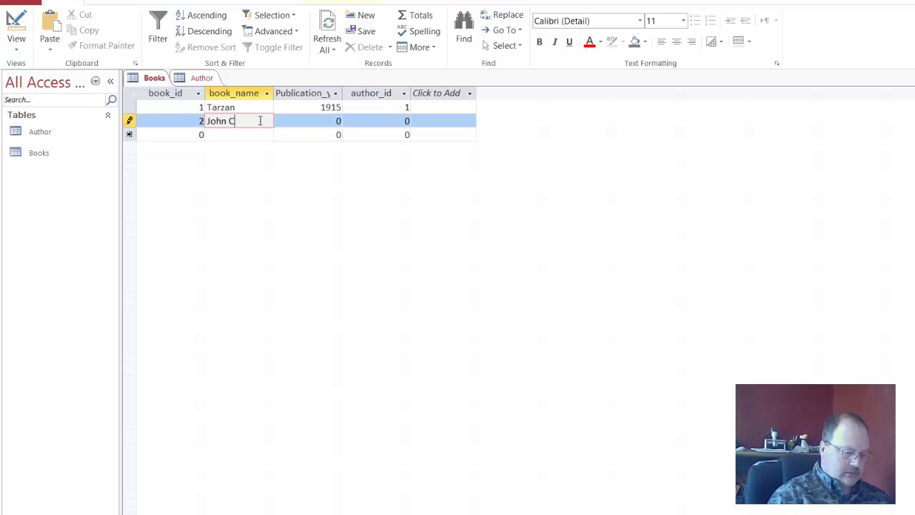
pyautogui.write('arter')
pyautogui.press('Tab')
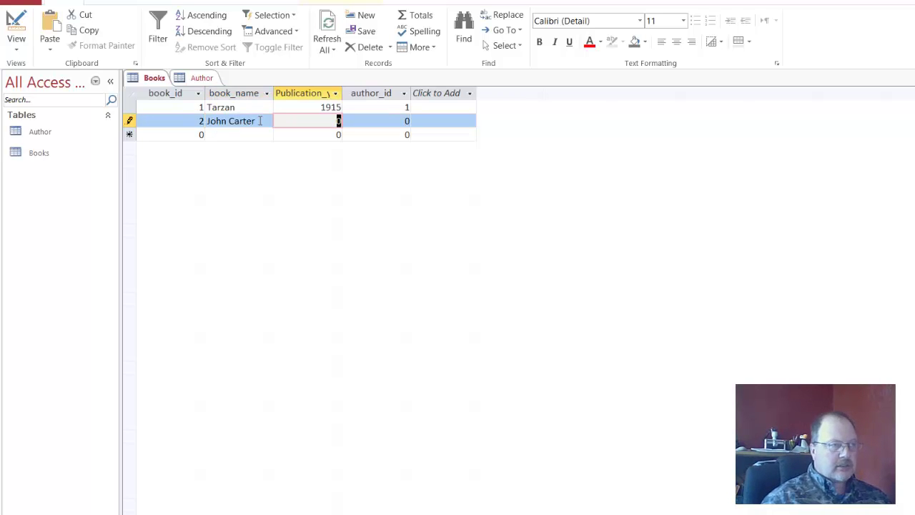
pyautogui.write('1912')
pyautogui.press('Tab')
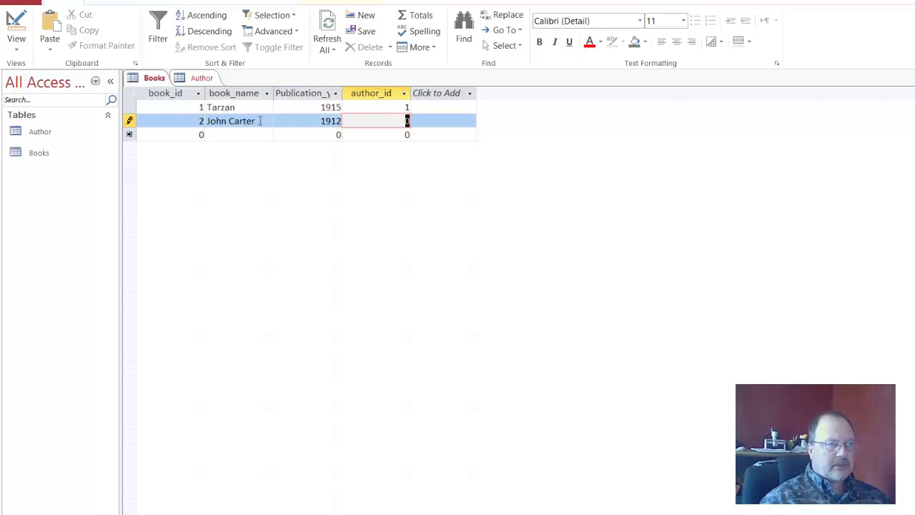
pyautogui.write('1')
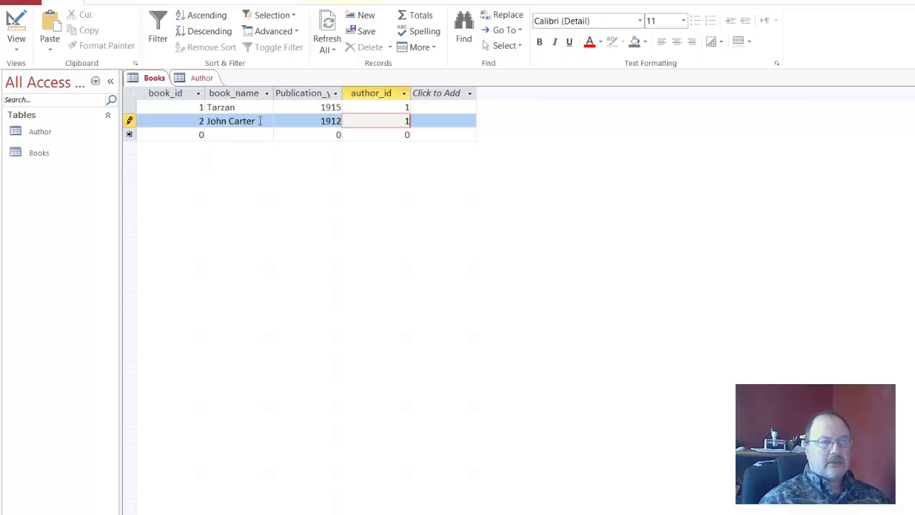
# Step: Enter record 3: book_id 3, How the Irish Saved Civilization, 1985, author_id 2
pyautogui.click(190, 129)
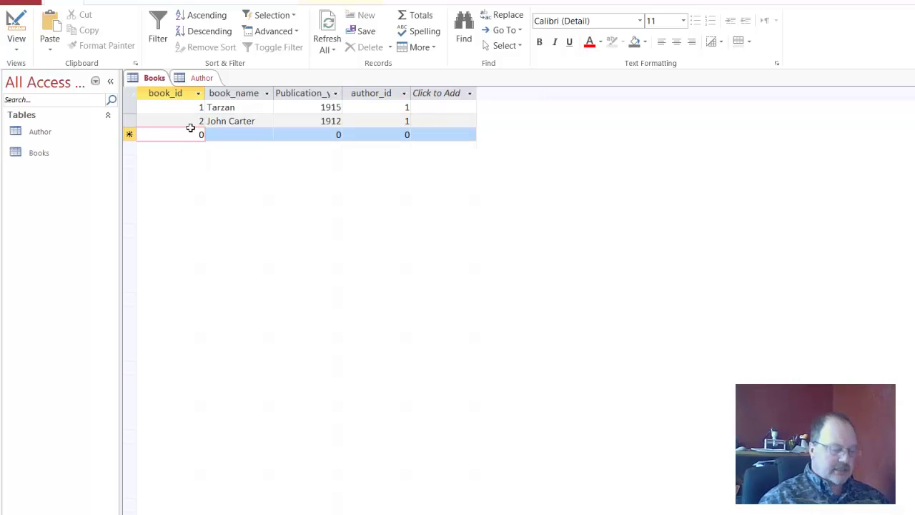
pyautogui.write('3')
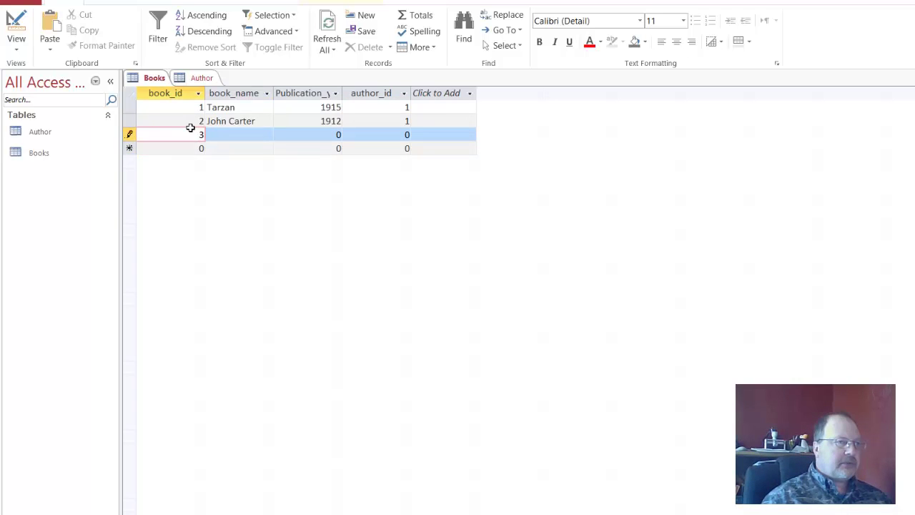
pyautogui.press('Tab')
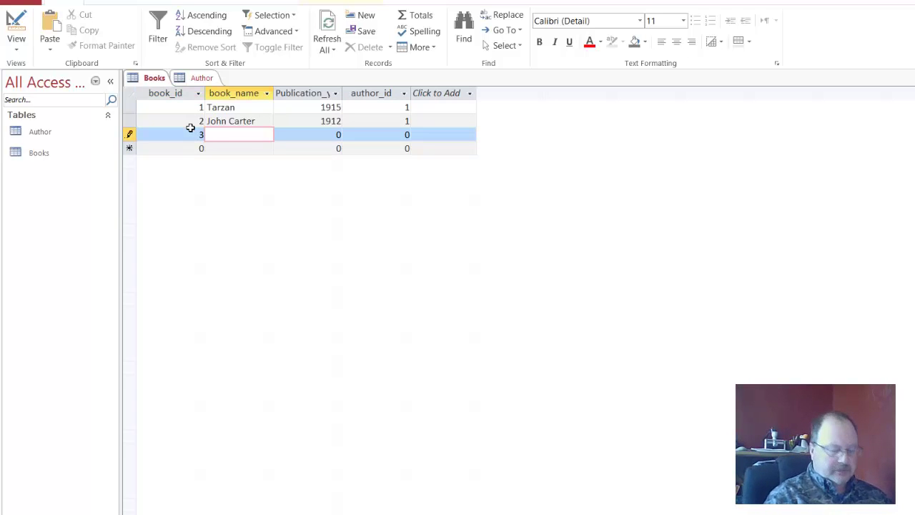
pyautogui.write('How the')
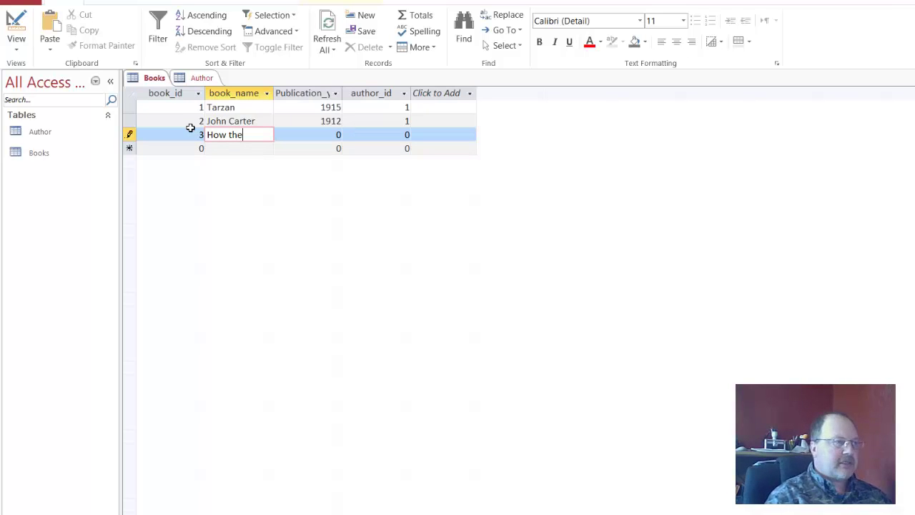
pyautogui.write('Irish ')
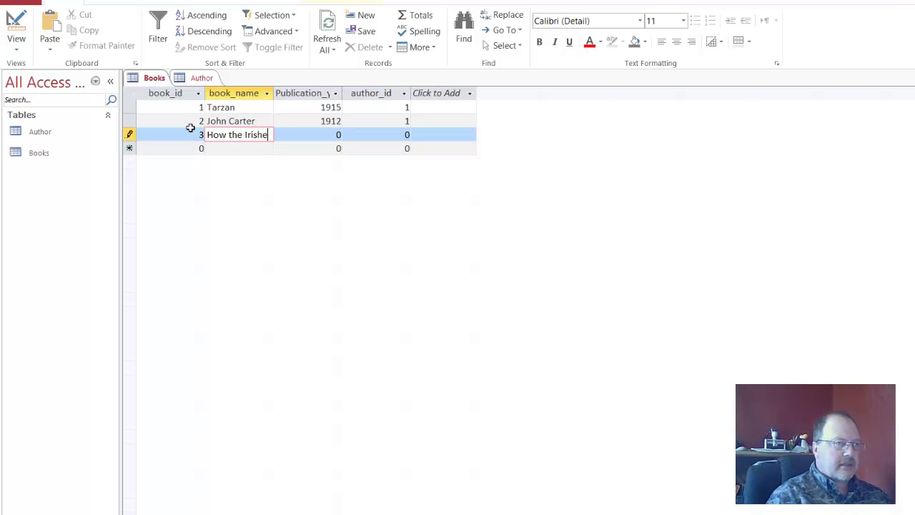
pyautogui.write('Saved C')
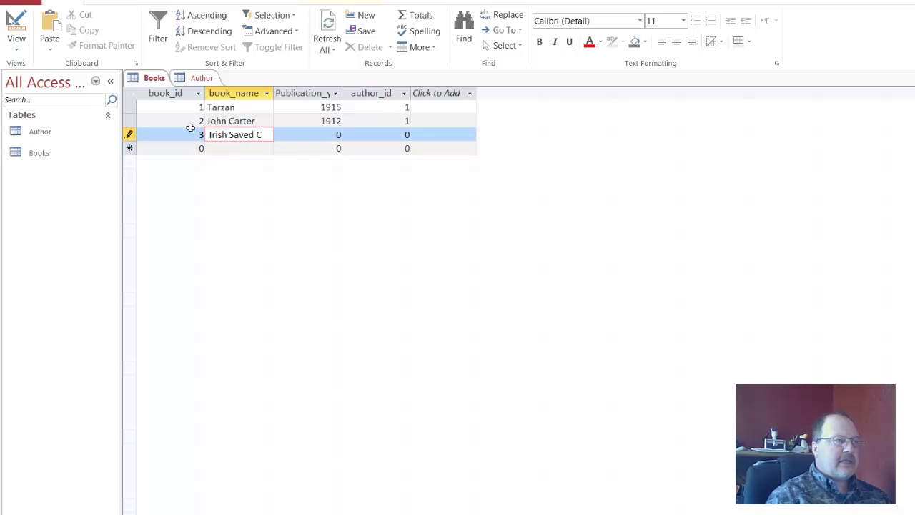
pyautogui.write('ivivilization')
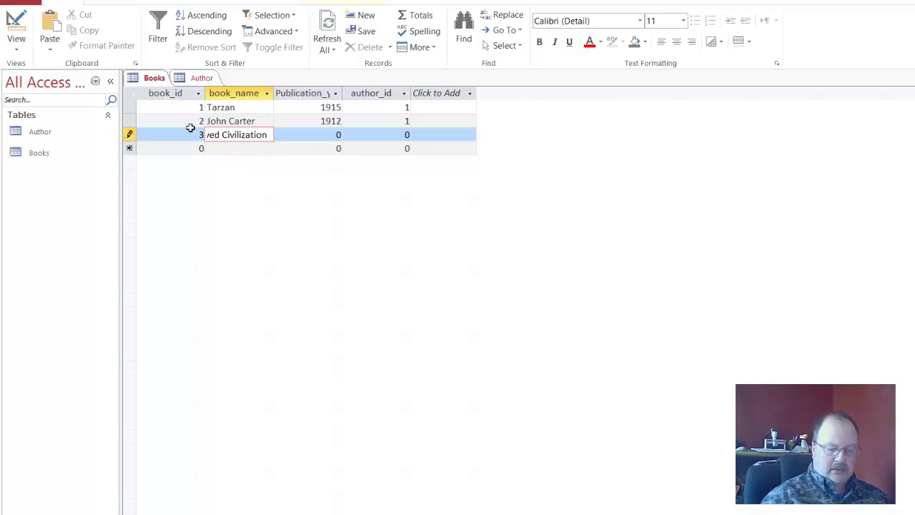
pyautogui.press('Tab')
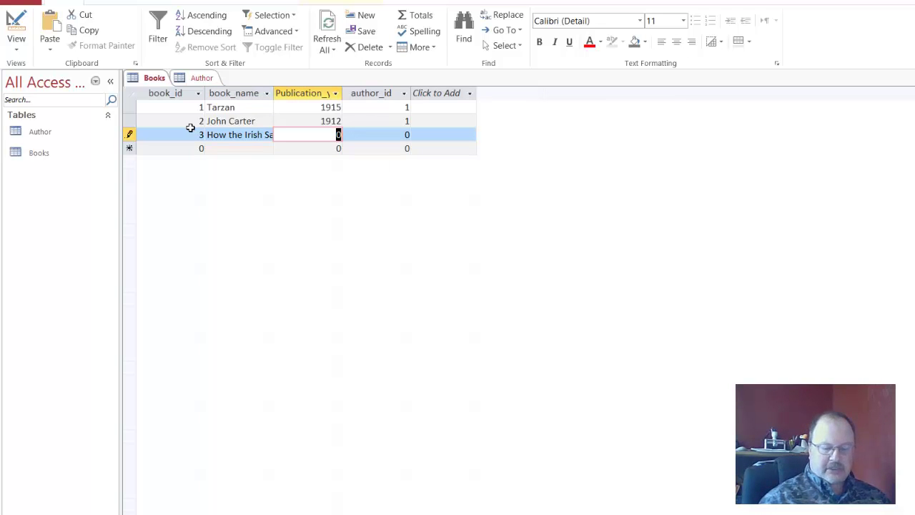
pyautogui.write('1985')
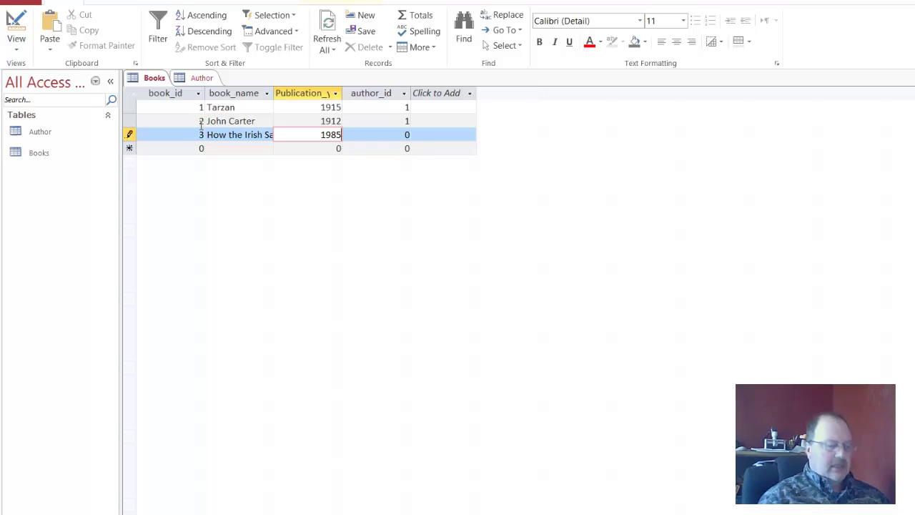
pyautogui.press('Tab')
pyautogui.write('2')
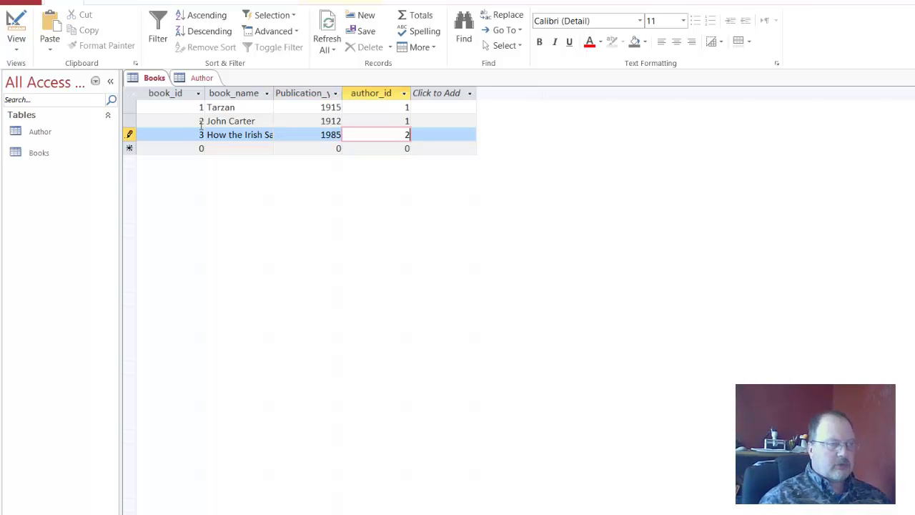
# Step: Save the Books table and open the Author table in Datasheet View
pyautogui.rightClick(150, 81)
pyautogui.click(173, 86)
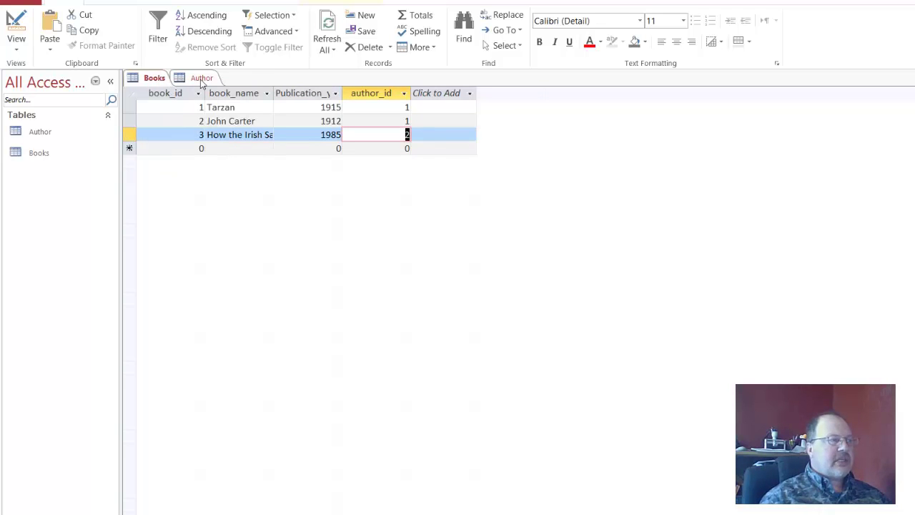
pyautogui.rightClick(201, 80)
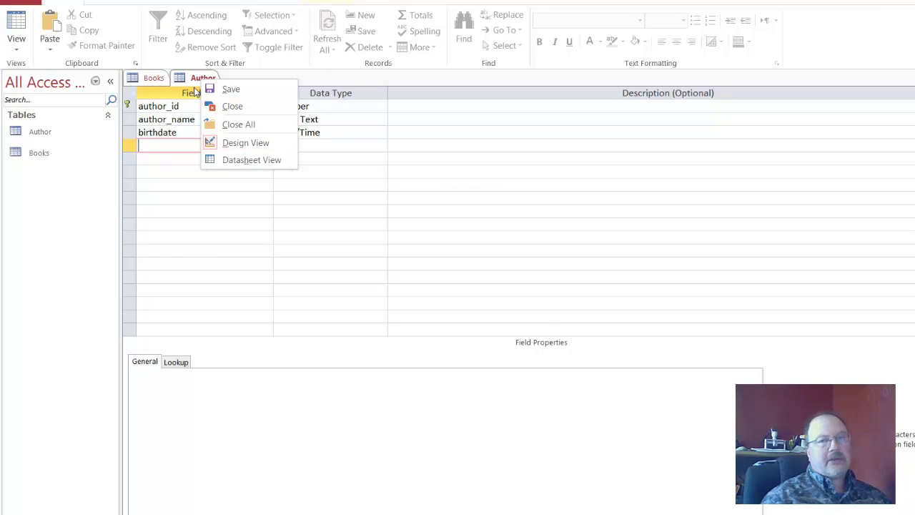
pyautogui.click(234, 160)
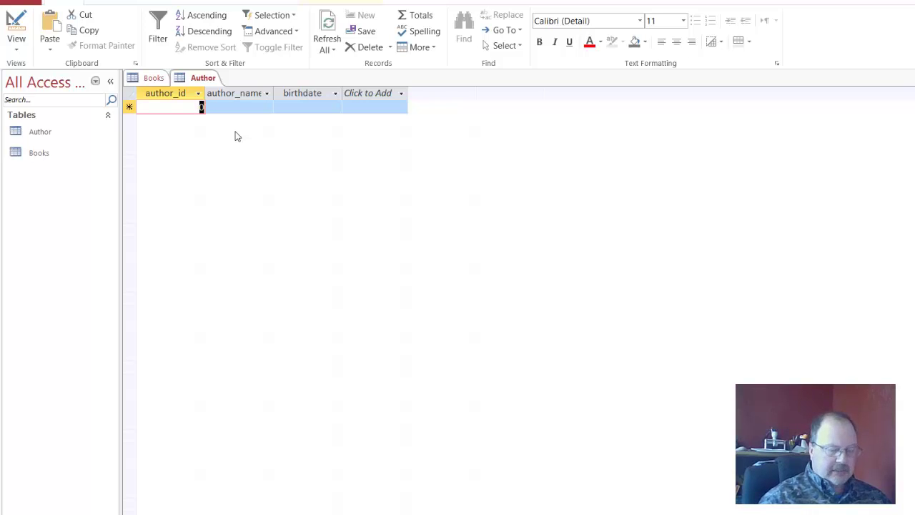
# Step: Enter Author record author_id 1 with the author's name and birthdate 1/1/1885
pyautogui.write('1')
pyautogui.press('Tab')
pyautogui.write('B')
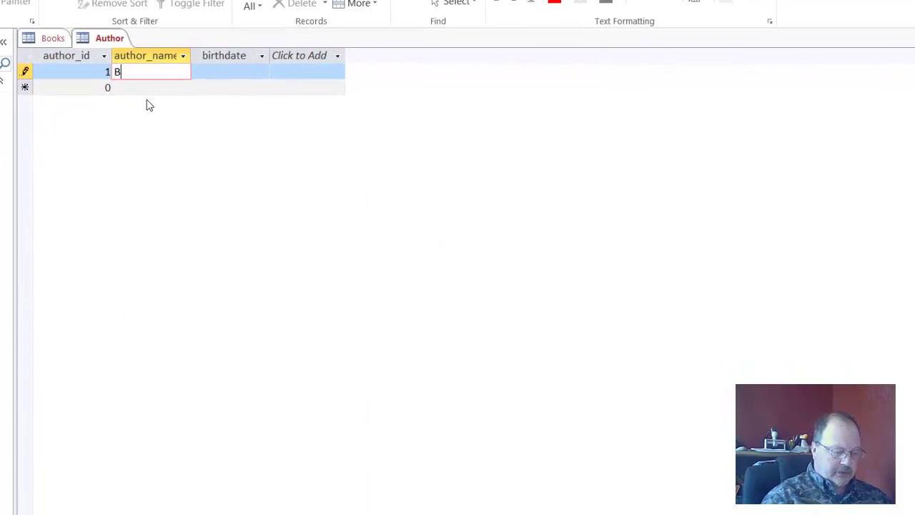
pyautogui.write('orrough')
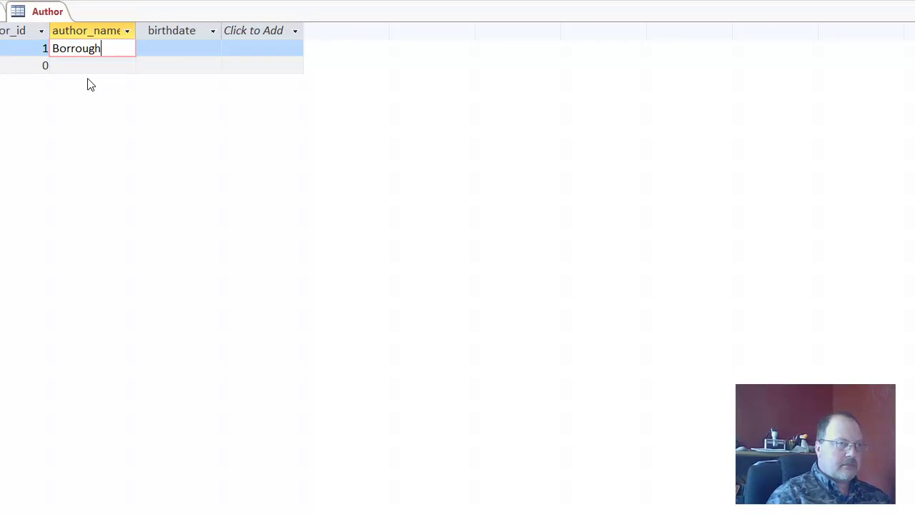
pyautogui.write('s')
pyautogui.press('Tab')
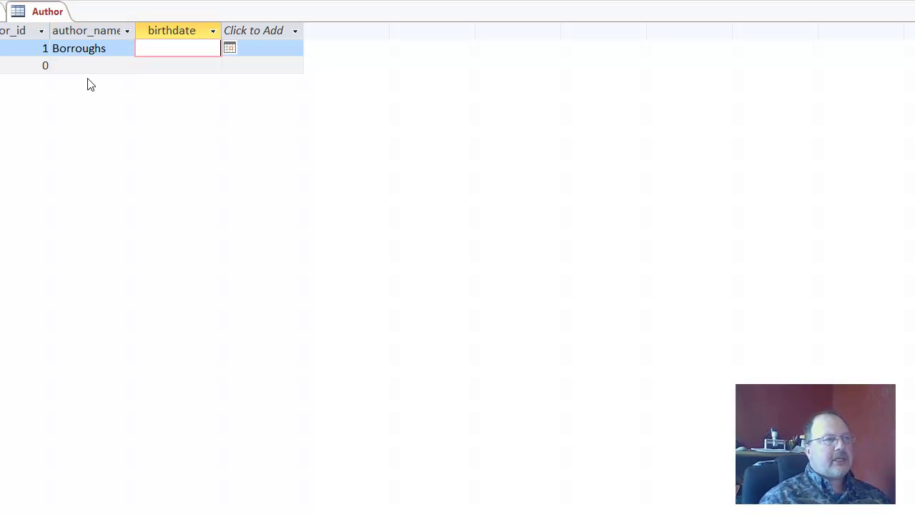
pyautogui.click(231, 47)
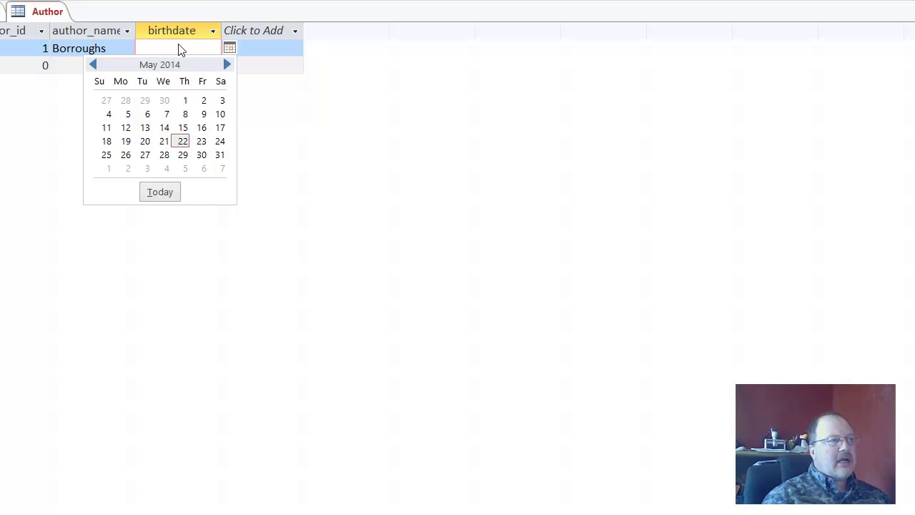
pyautogui.click(184, 104)
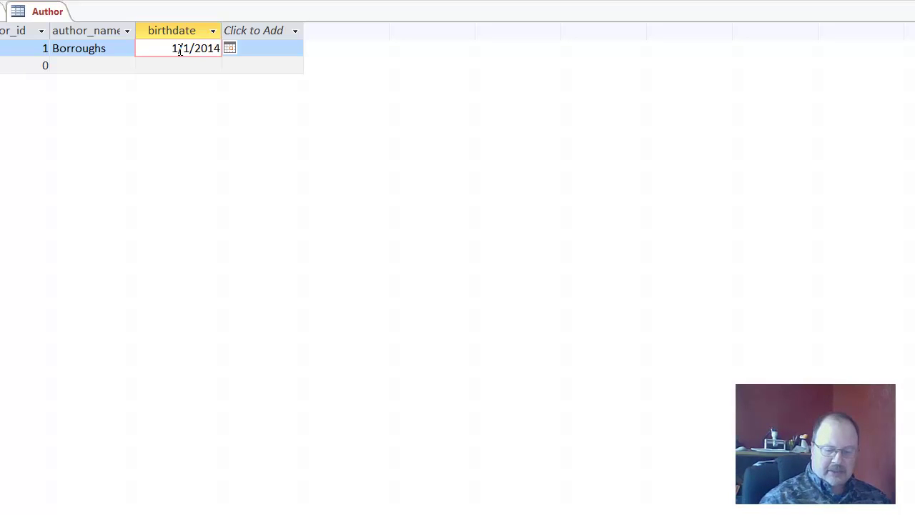
pyautogui.write('1885')
pyautogui.press('Delete')
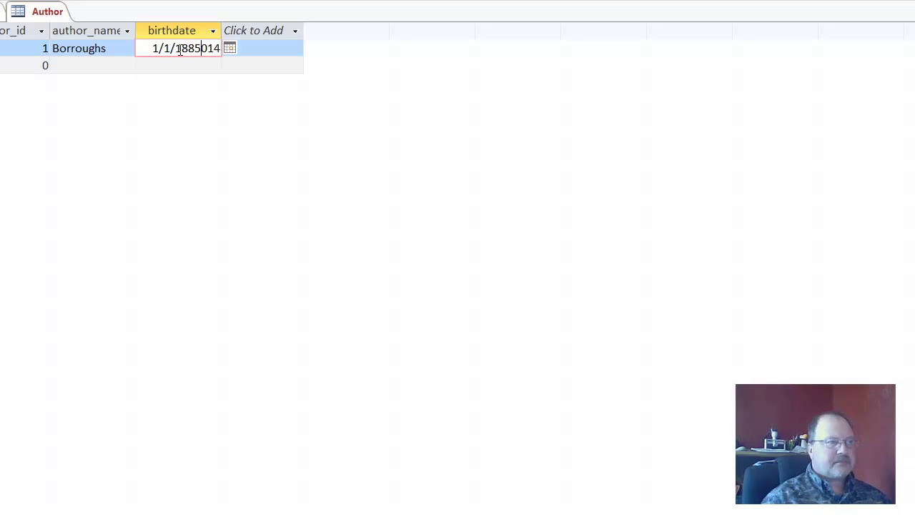
pyautogui.press('Delete')
pyautogui.press('Delete')
pyautogui.press('Delete')
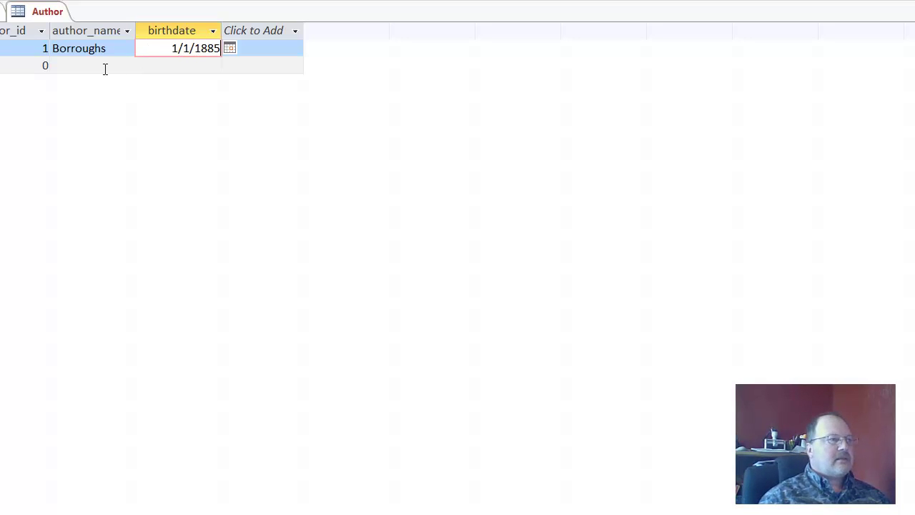
# Step: Start a new Author row with the name Cahill and birthdate entered as 1/1//1950
pyautogui.click(52, 65)
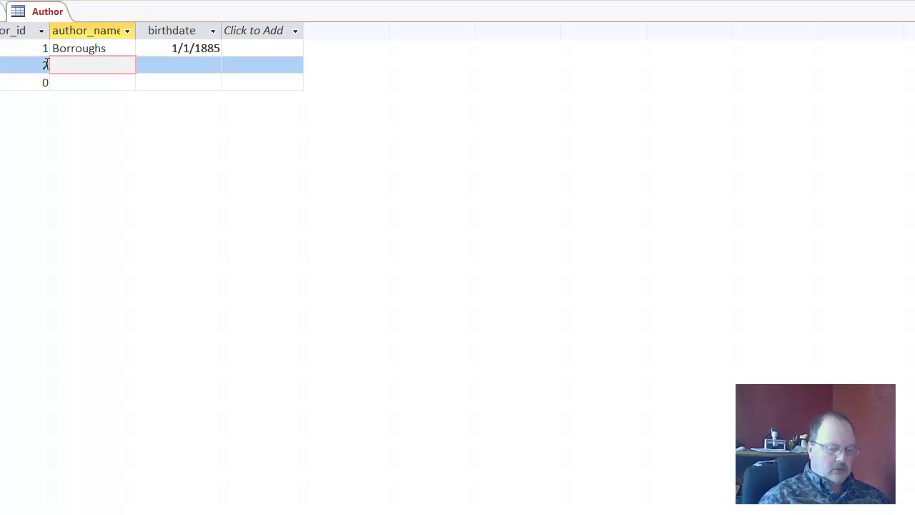
pyautogui.write('Cahi')
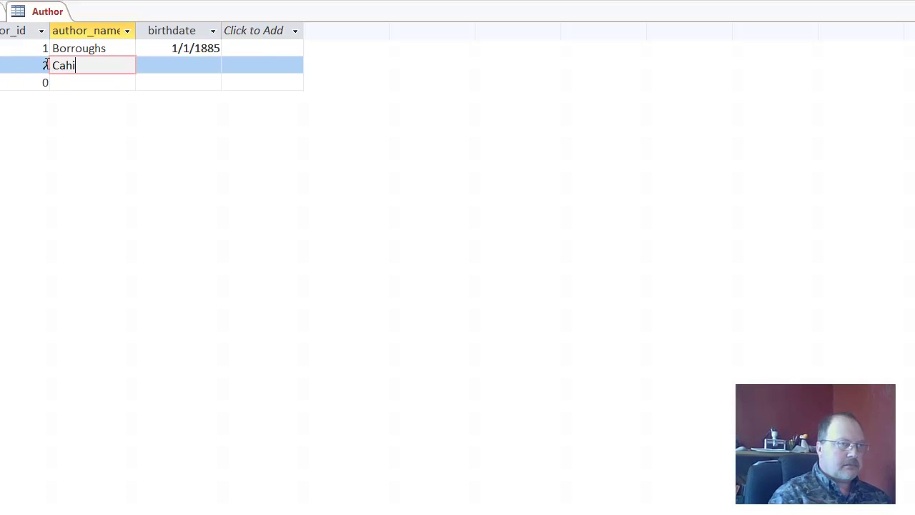
pyautogui.write('ll')
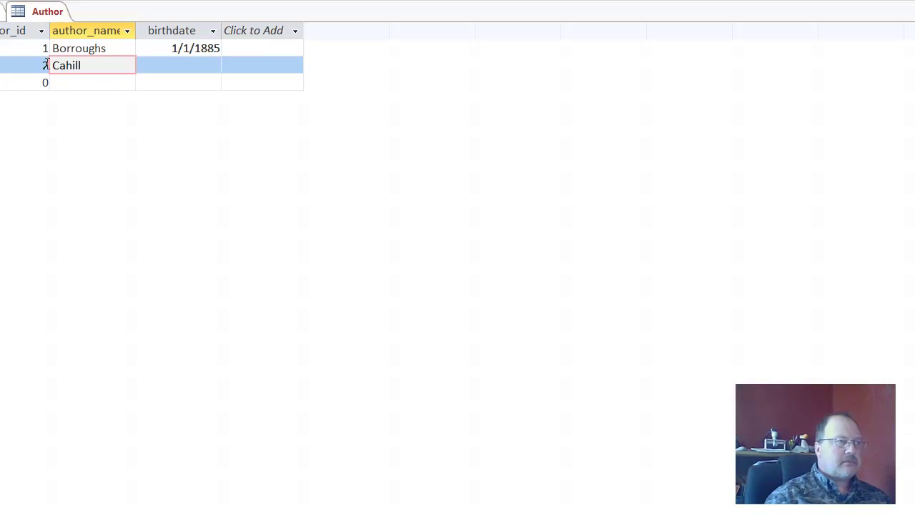
pyautogui.click(161, 64)
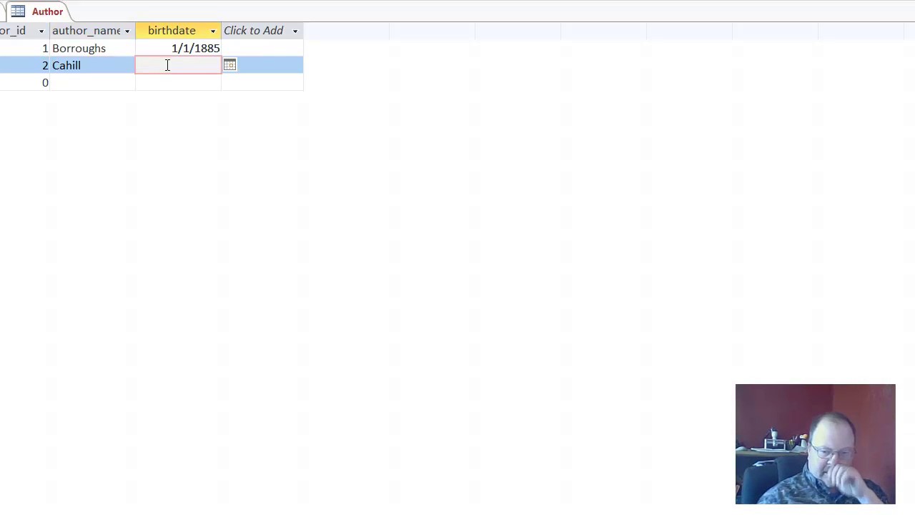
pyautogui.write('1/')
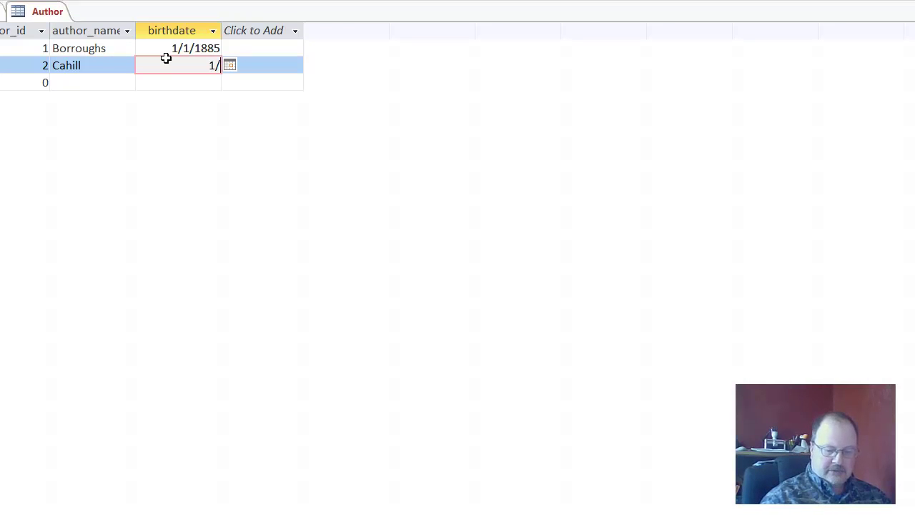
pyautogui.write('1//1//')
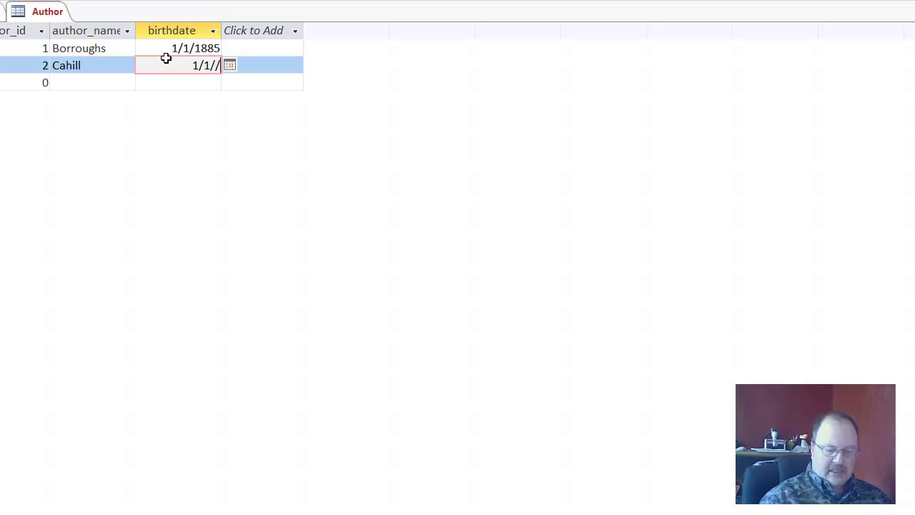
pyautogui.write('9')
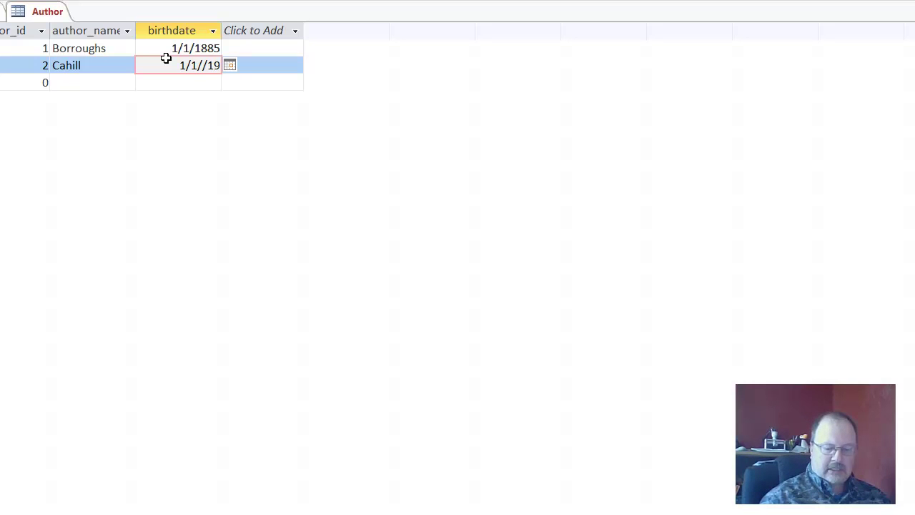
pyautogui.write('50')
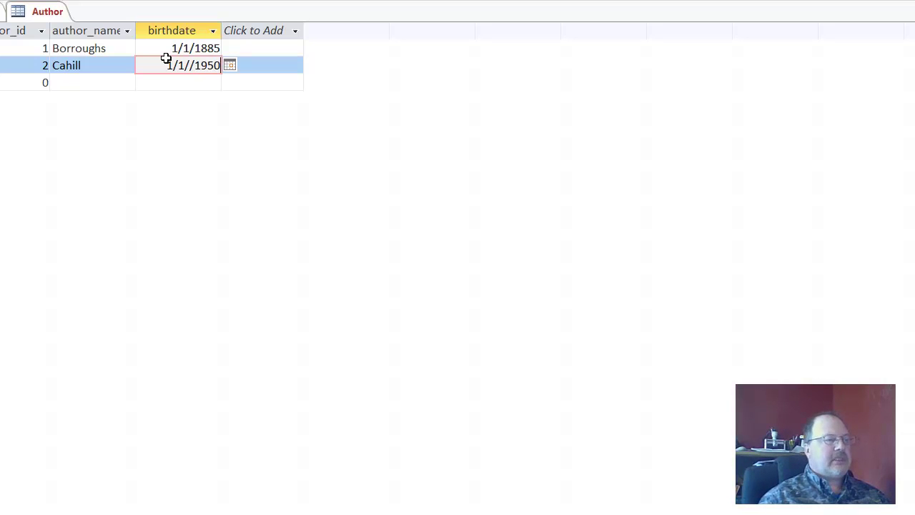
# Step: Fix the rejected birthdate to 1/1/1950 and save the Author table
pyautogui.rightClick(48, 11)
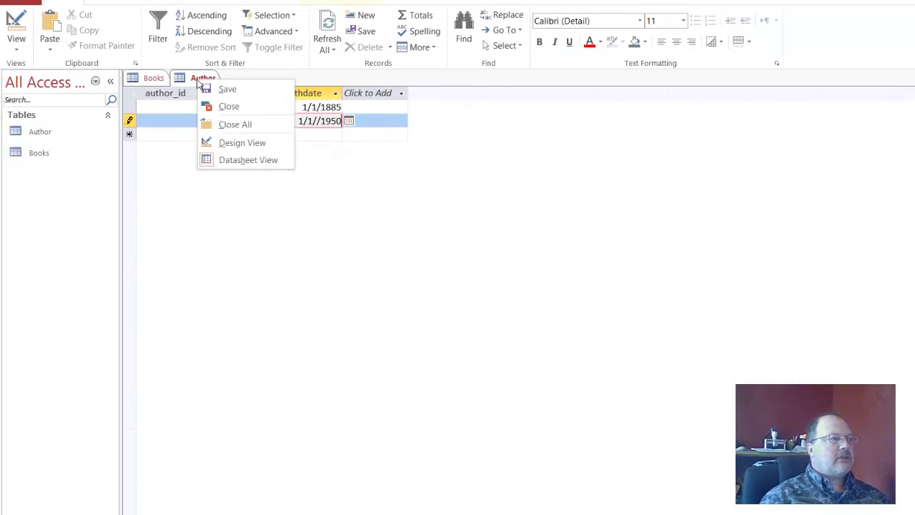
pyautogui.click(226, 90)
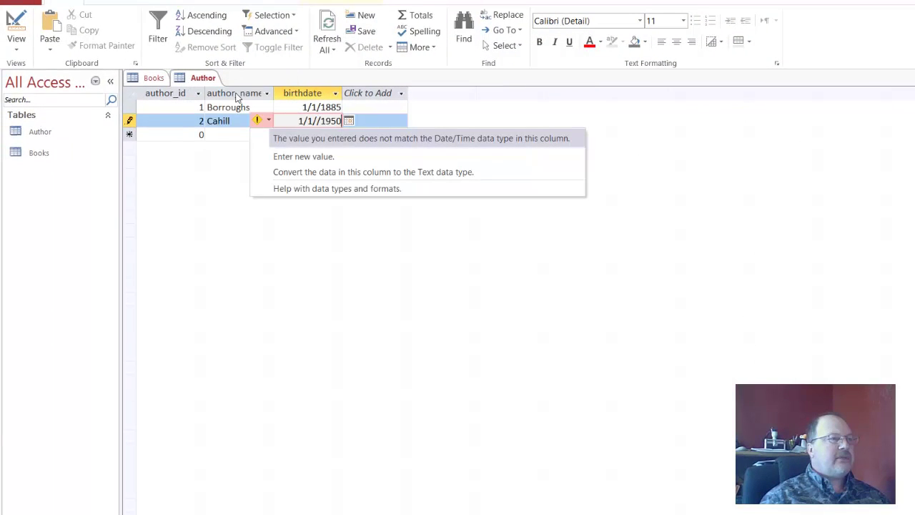
pyautogui.click(327, 122)
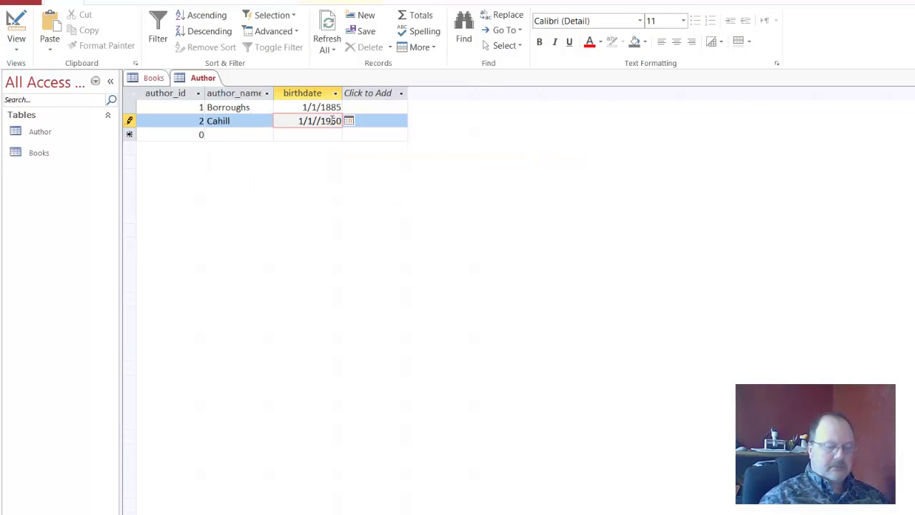
pyautogui.press('BackSpace')
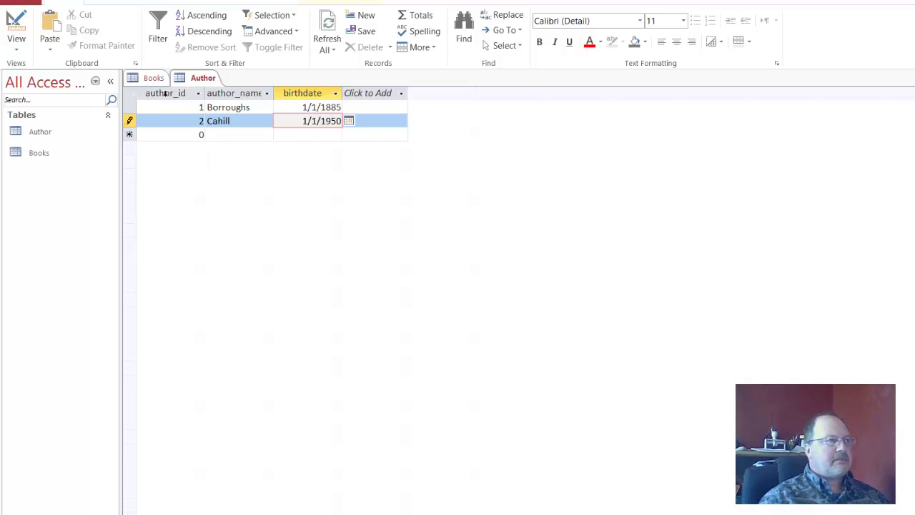
pyautogui.rightClick(195, 76)
pyautogui.click(222, 84)
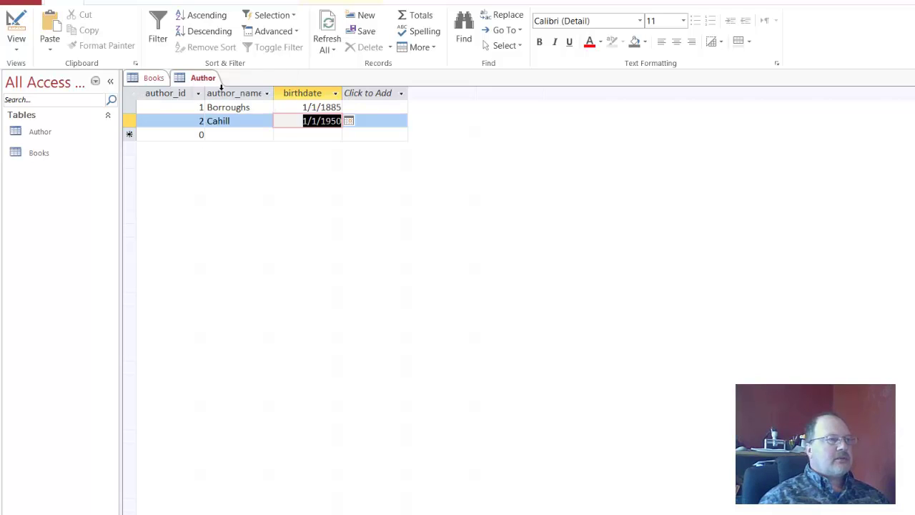